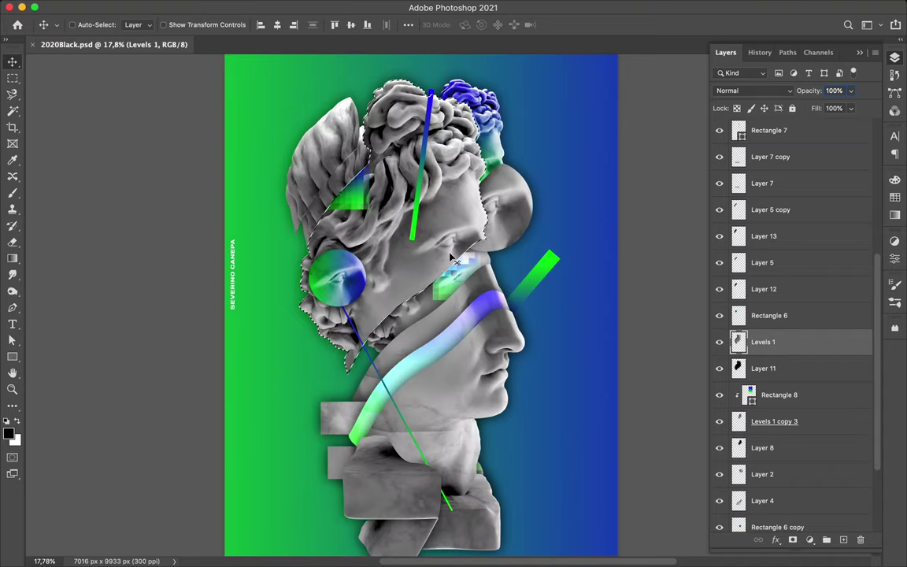
# Step: Fill a new layer with a green gradient inside the face selection, blended as Soft Light
pyautogui.hotkey('ctrl', 'shift', 'alt', 'n')
pyautogui.moveTo(451, 259); pyautogui.dragTo(519, 207)
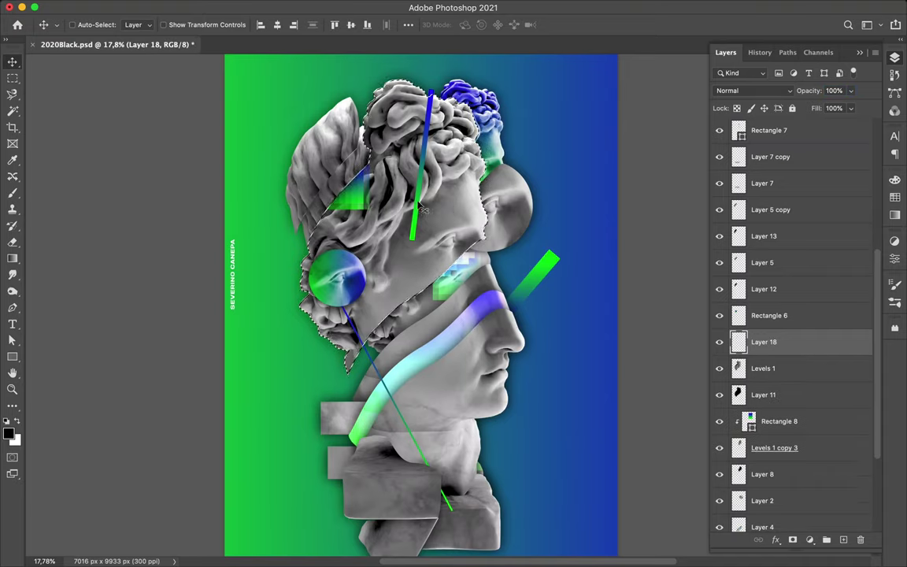
pyautogui.press('Return')
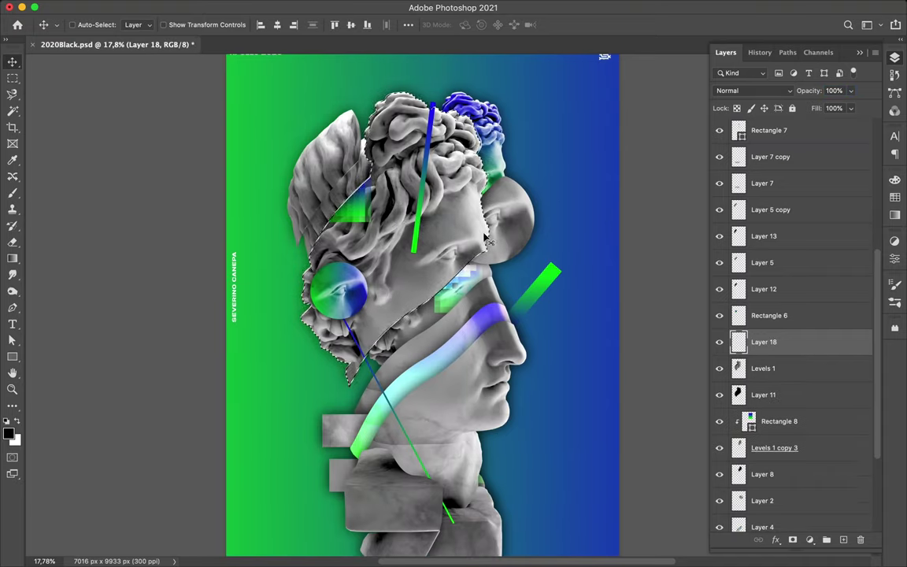
pyautogui.press('g')
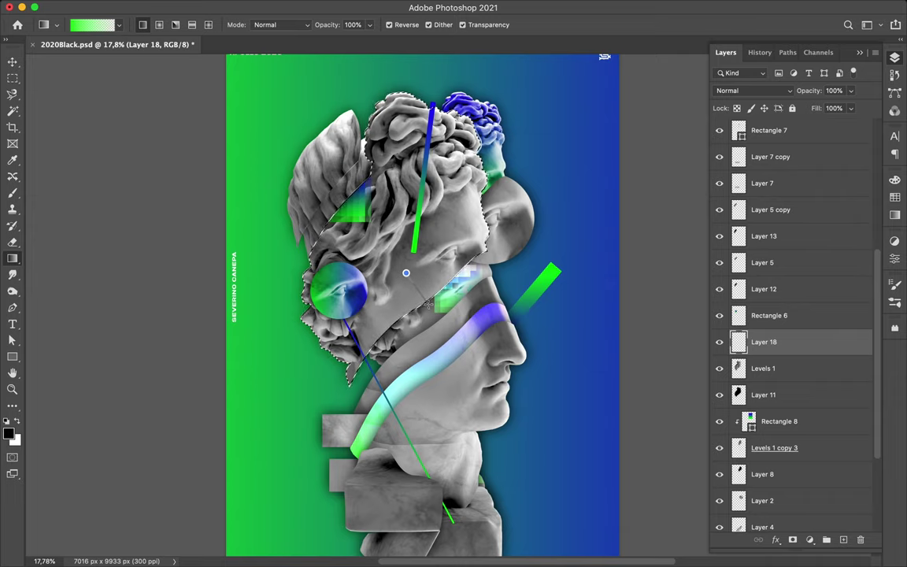
pyautogui.moveTo(405, 272); pyautogui.dragTo(441, 207)
pyautogui.press('v')
pyautogui.press('m')
pyautogui.click(752, 89)
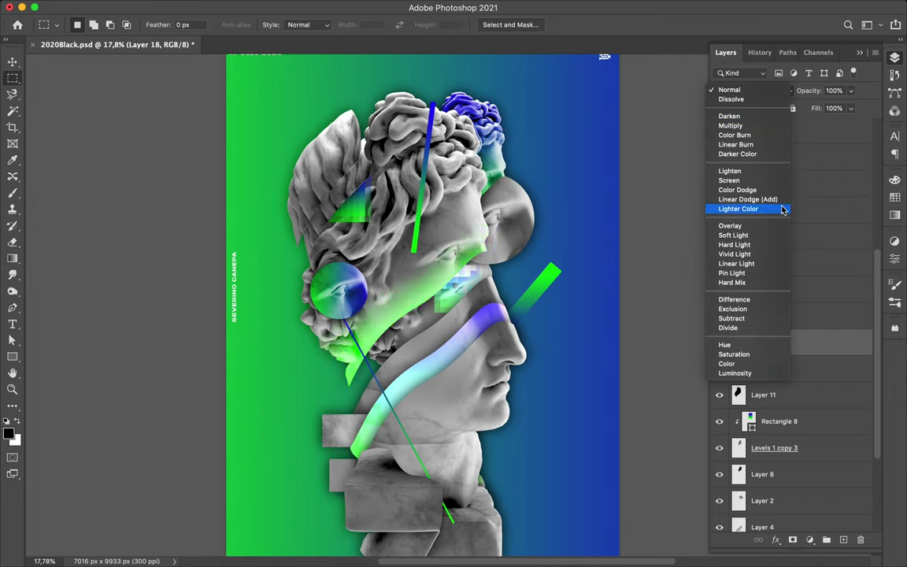
pyautogui.click(776, 234)
# Step: Duplicate Layer 9 and place the copy above Levels 1 copy 2, then deselect
pyautogui.press('v')
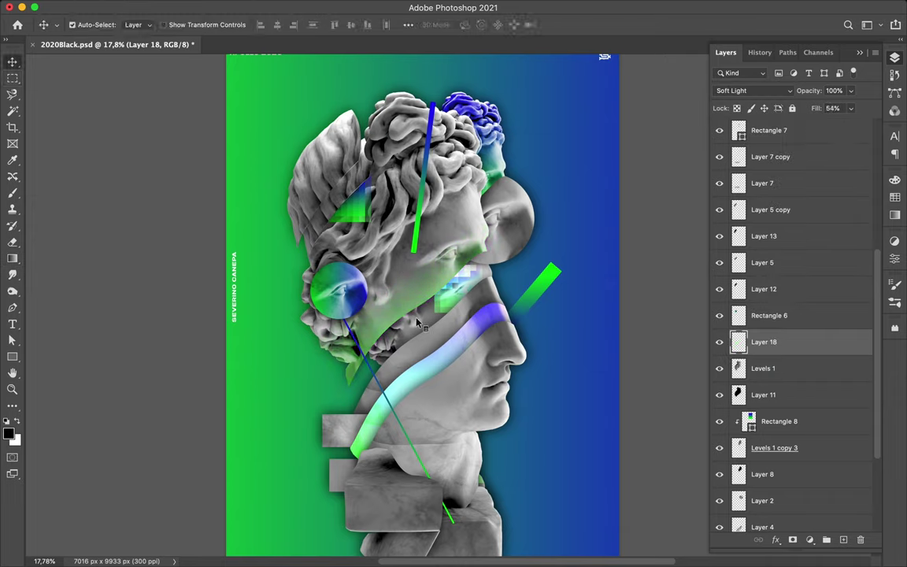
pyautogui.click(843, 540)
pyautogui.scroll(-2, 780, 472)
pyautogui.press('m')
pyautogui.hotkey('ctrl', 'z')
pyautogui.click(730, 464)
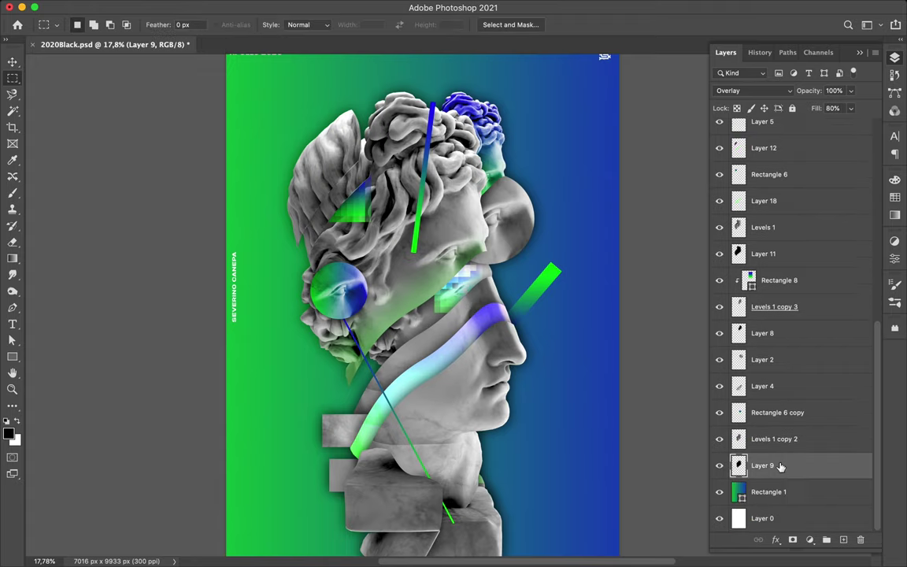
pyautogui.moveTo(731, 465); pyautogui.dragTo(756, 450)
pyautogui.hotkey('ctrl', 'd')
pyautogui.press('v')
pyautogui.hotkey('ctrl', '0')
# Step: Draw a small gradient ellipse below the chin, layered above Rectangle 2
pyautogui.press('u')
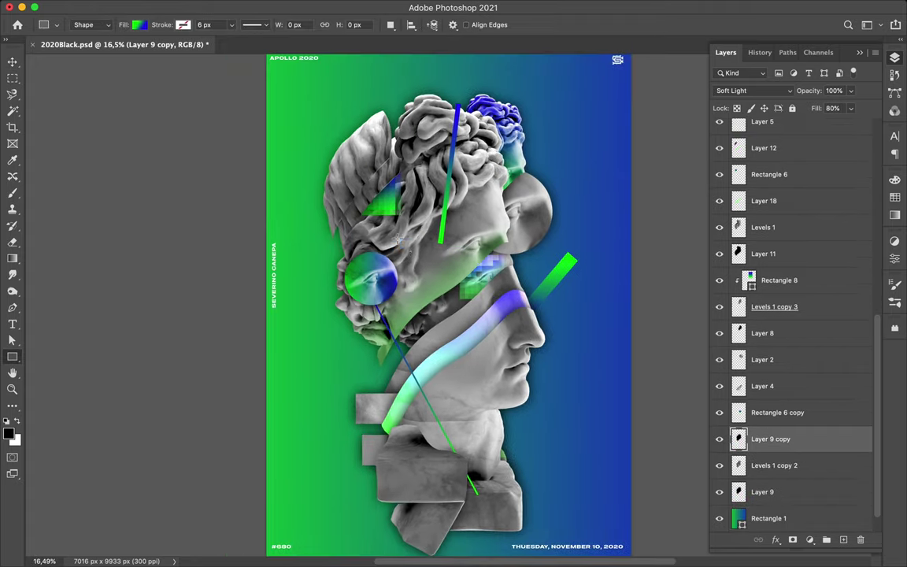
pyautogui.rightClick(12, 356)
pyautogui.click(47, 343)
pyautogui.scroll(5, 765, 437)
pyautogui.click(769, 146)
pyautogui.moveTo(478, 431)
pyautogui.mouseDown()
pyautogui.moveTo(488, 443)
pyautogui.moveTo(513, 429)
pyautogui.mouseUp()
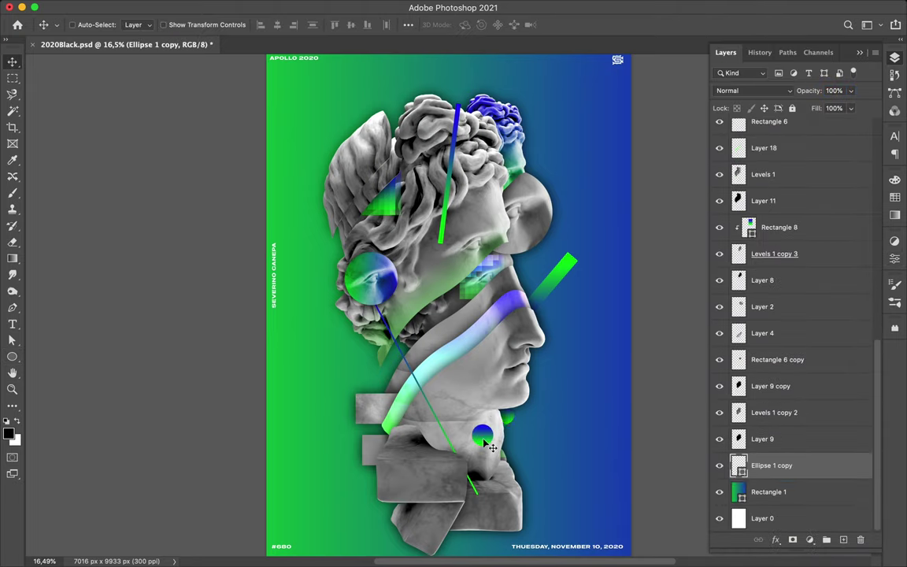
pyautogui.hotkey('ctrl', 'z')
# Step: Draw a wide rectangle across the chin with no fill and a 36 px green-blue gradient stroke
pyautogui.press('u')
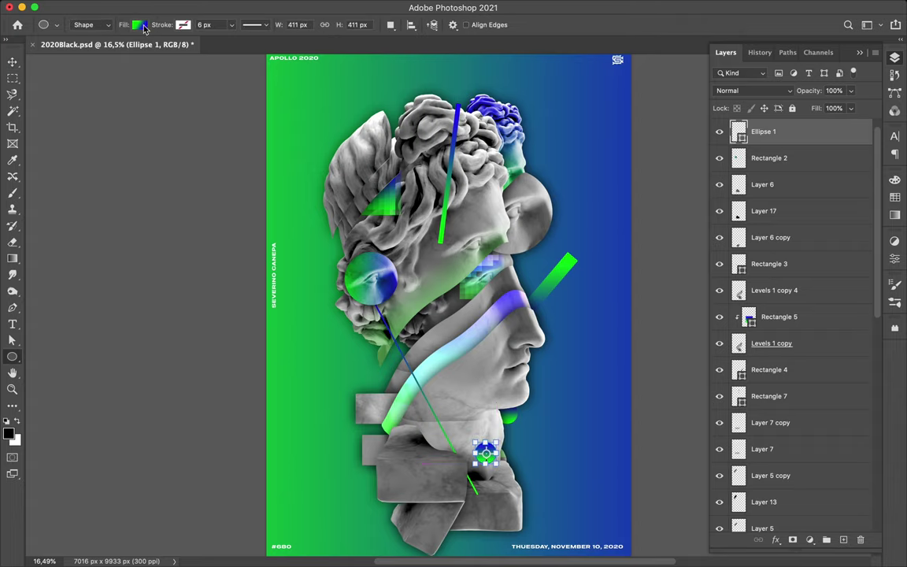
pyautogui.hotkey('shift', 'u')
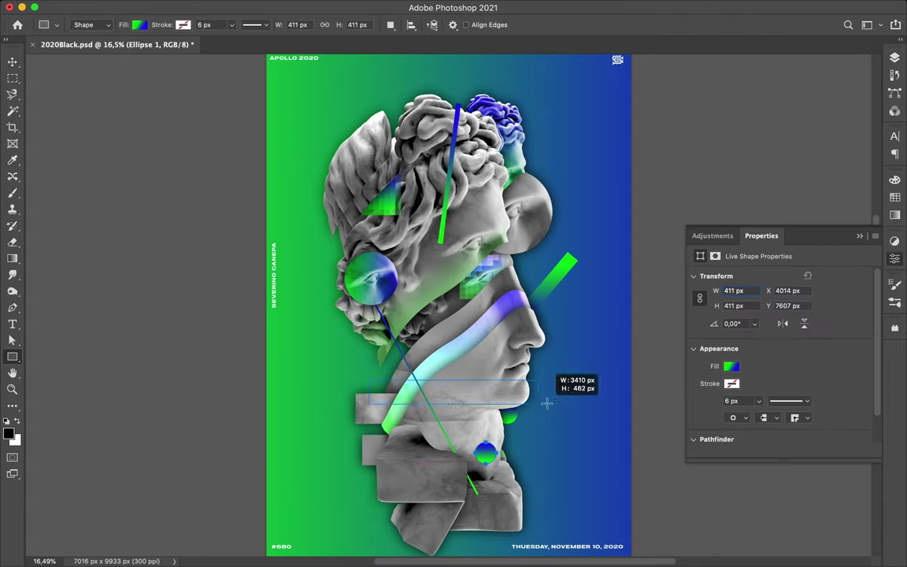
pyautogui.moveTo(547, 404); pyautogui.dragTo(547, 403)
pyautogui.click(139, 25)
pyautogui.click(68, 44)
pyautogui.click(183, 24)
pyautogui.click(155, 44)
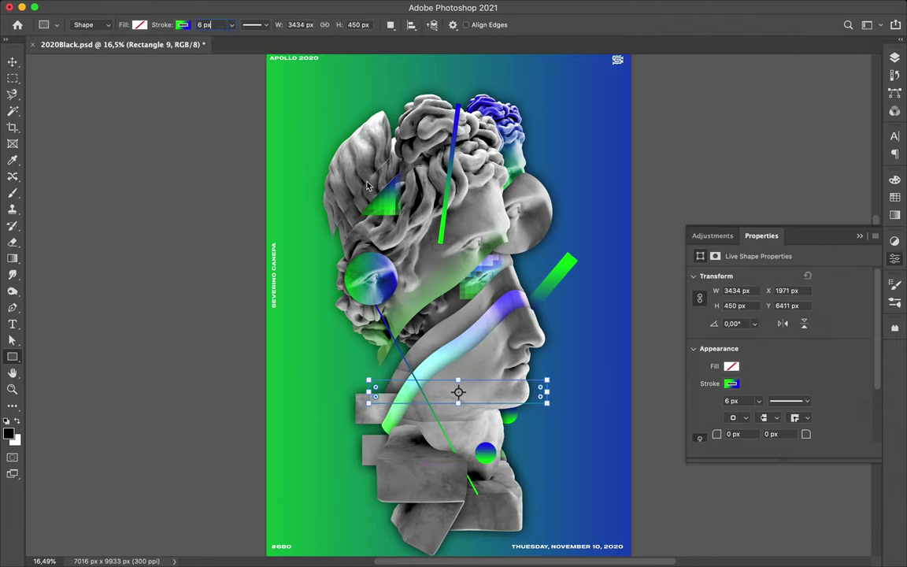
pyautogui.press('a')
pyautogui.press('Return')
pyautogui.press('v')
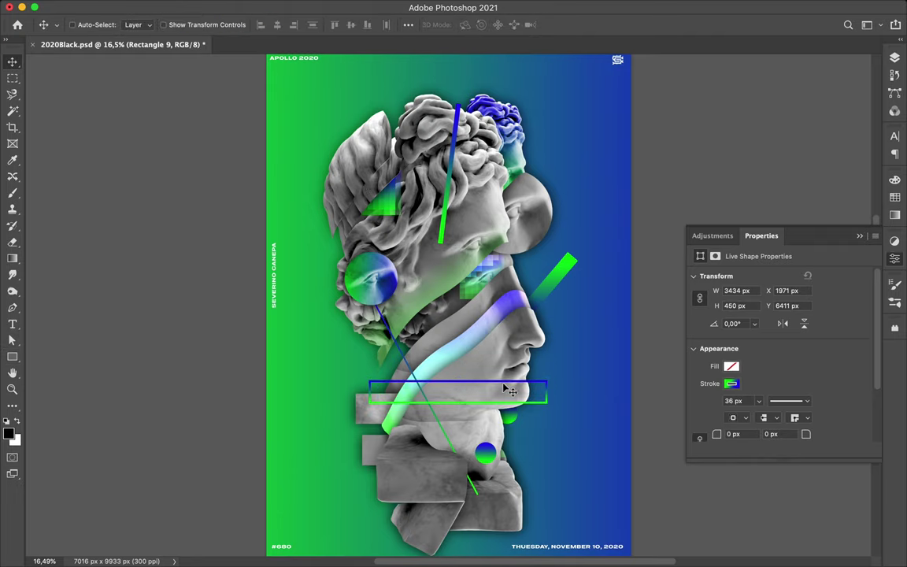
# Step: Paint Rectangle 9's mask over the face slice and wavy band selection, then deselect
pyautogui.press('F7')
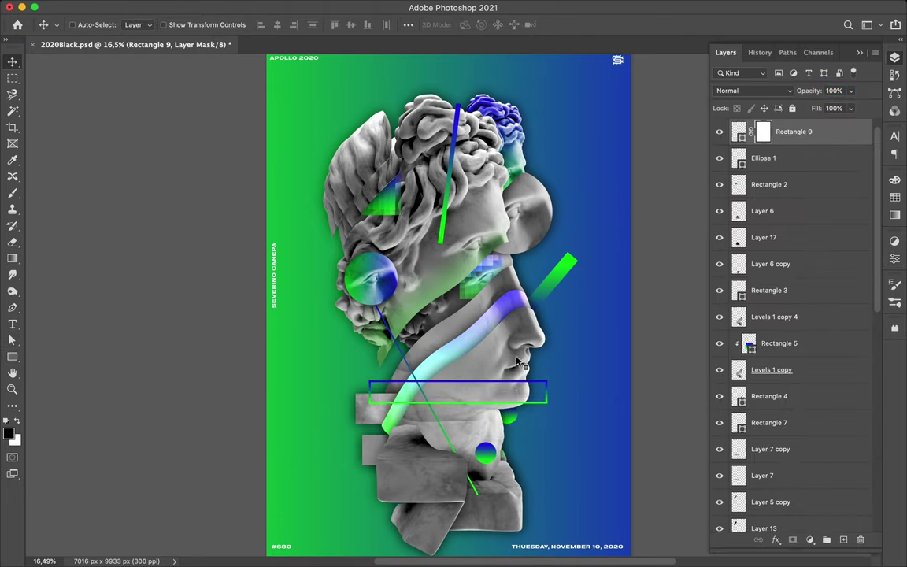
pyautogui.click(738, 316)
pyautogui.click(763, 147)
pyautogui.keyDown('ctrl'); pyautogui.click(738, 332); pyautogui.keyUp('ctrl')
pyautogui.press('b')
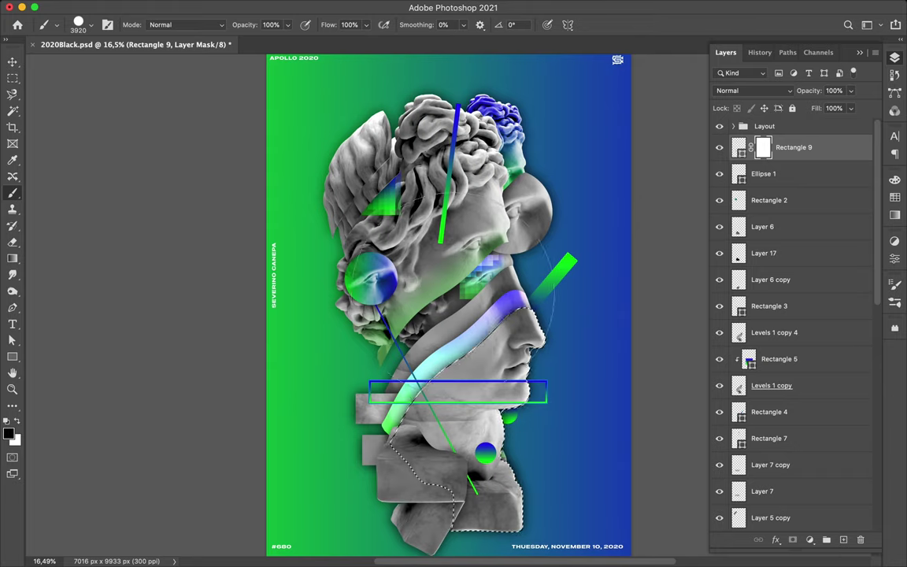
pyautogui.keyDown('ctrl'); pyautogui.click(428, 370); pyautogui.keyUp('ctrl')
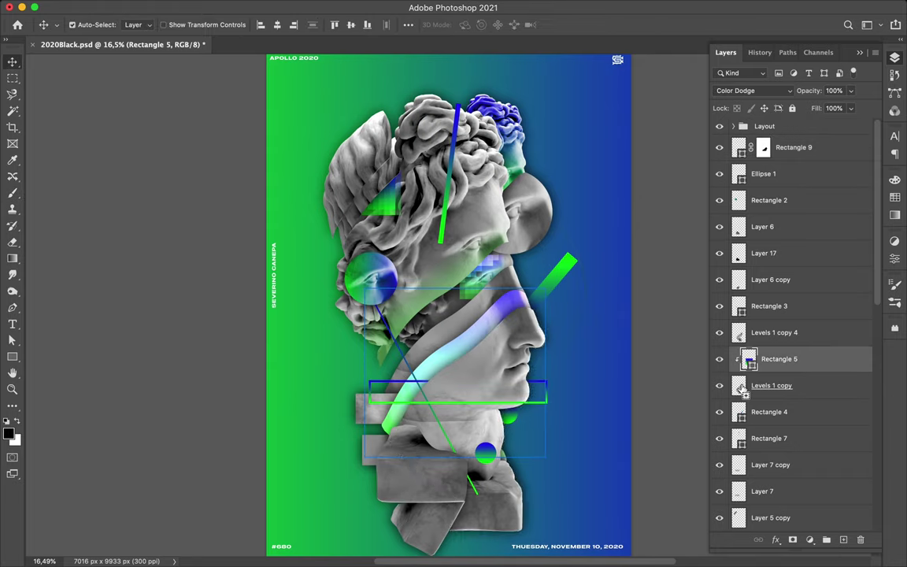
pyautogui.press('m')
pyautogui.hotkey('ctrl', 'd')
pyautogui.press('v')
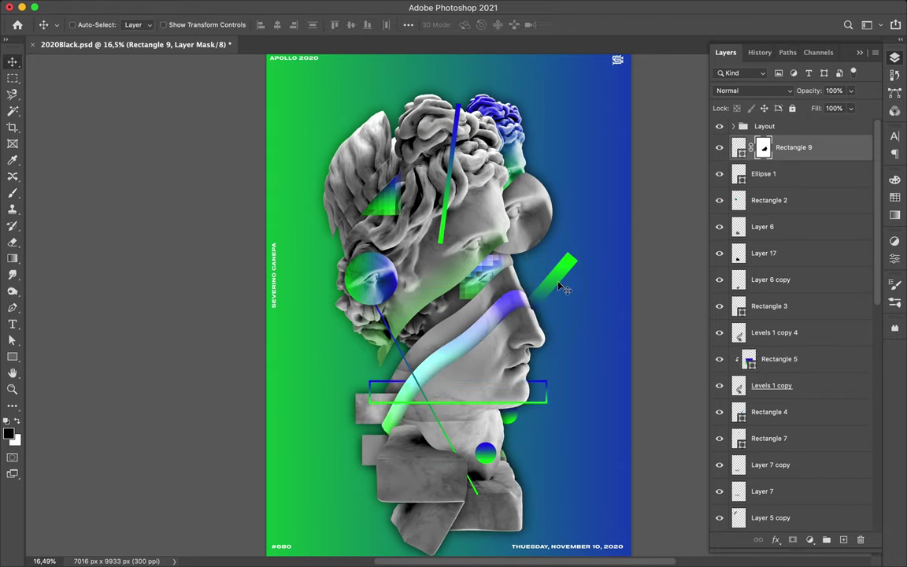
pyautogui.scroll(2, 425, 368)
pyautogui.press('u')
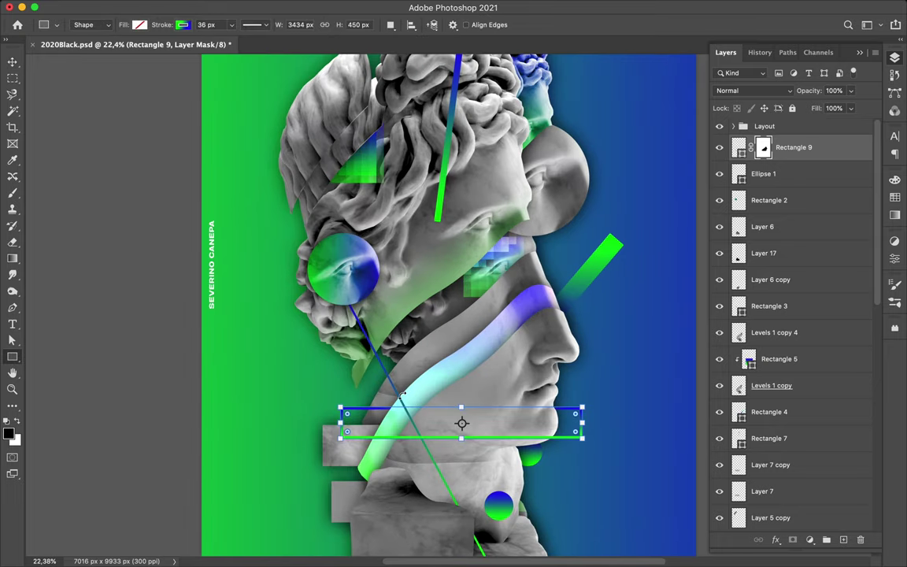
# Step: Make the small bar white, rotate it -30°, and move Rectangle 10 just above Levels 1
pyautogui.click(183, 25)
pyautogui.press('Escape')
pyautogui.press('v')
pyautogui.hotkey('ctrl', 't')
pyautogui.moveTo(288, 344); pyautogui.dragTo(277, 347)
pyautogui.press('Return')
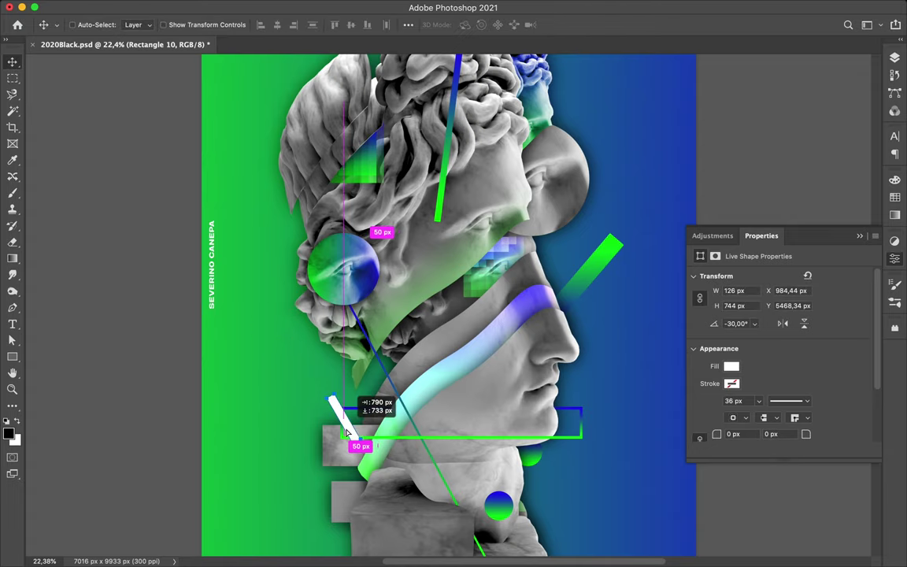
pyautogui.click(894, 57)
pyautogui.moveTo(779, 437); pyautogui.dragTo(790, 441)
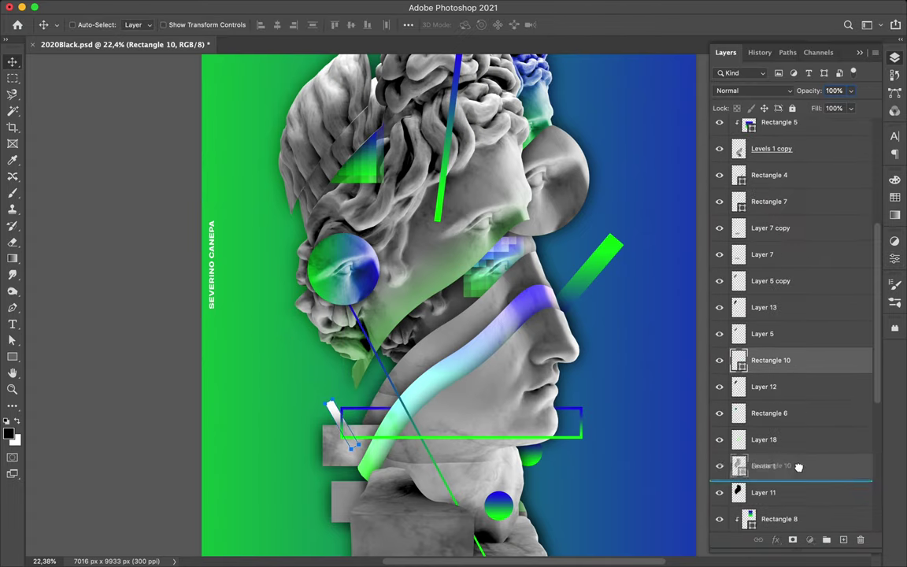
# Step: Duplicate Levels 1 copy 4 and paint white over the neck within the face selection
pyautogui.scroll(-3, 489, 290)
pyautogui.click(787, 131)
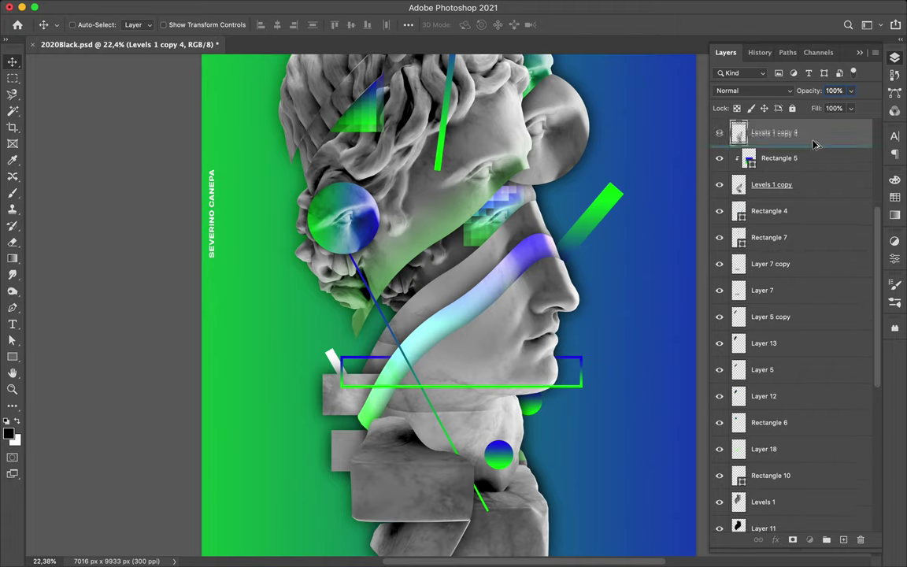
pyautogui.moveTo(788, 132); pyautogui.dragTo(819, 153)
pyautogui.keyDown('ctrl'); pyautogui.click(737, 159); pyautogui.keyUp('ctrl')
pyautogui.press('b')
pyautogui.click(16, 424)
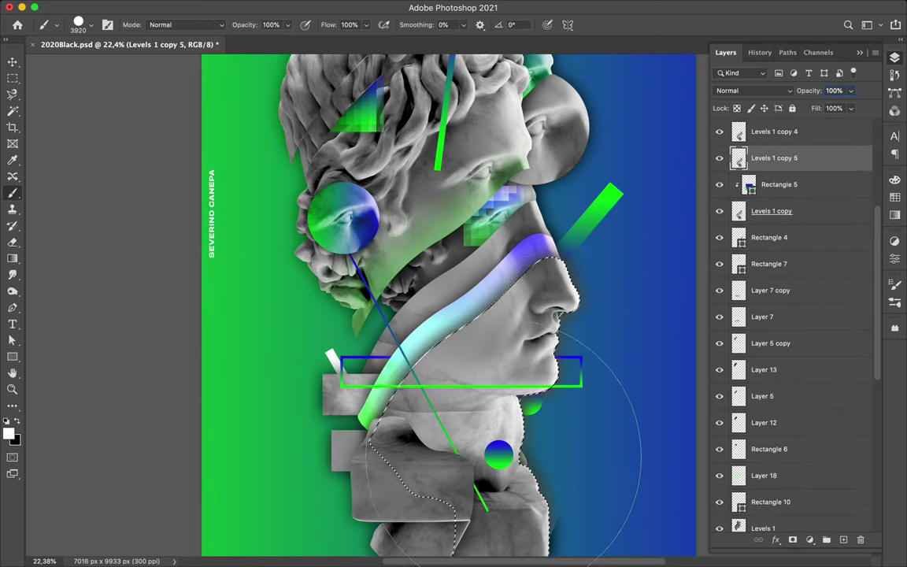
pyautogui.scroll(-15, 506, 405)
pyautogui.scroll(10, 529, 333)
pyautogui.moveTo(504, 252); pyautogui.dragTo(461, 185)
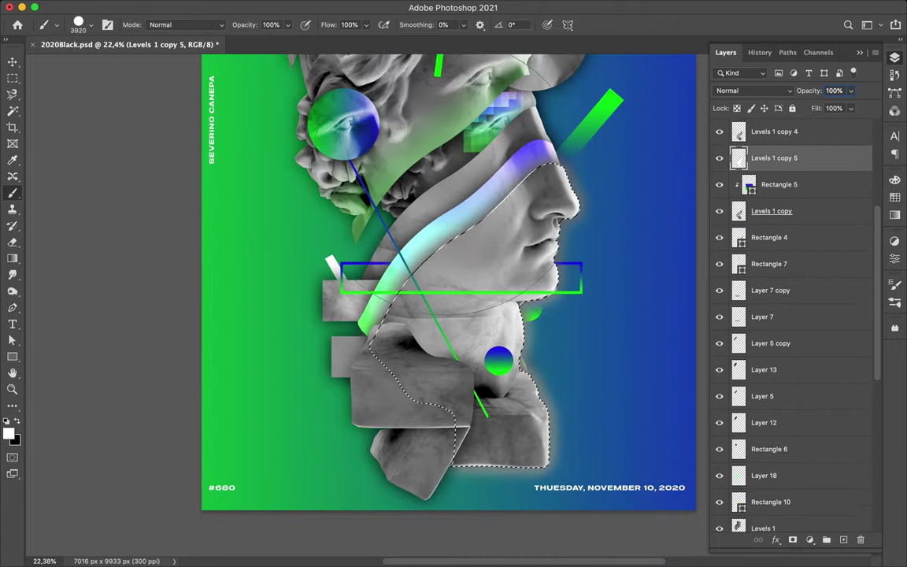
pyautogui.press('m')
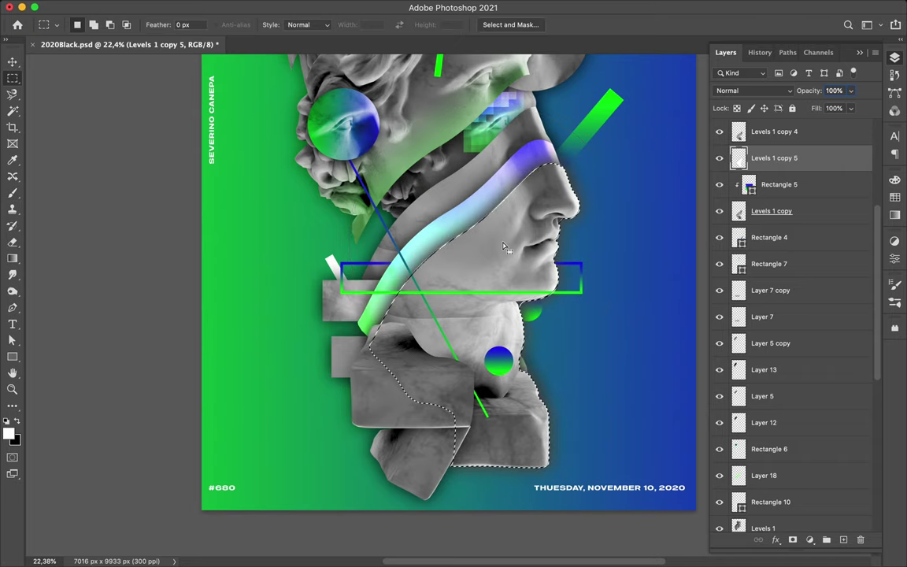
pyautogui.press('v')
pyautogui.moveTo(478, 224); pyautogui.dragTo(494, 240)
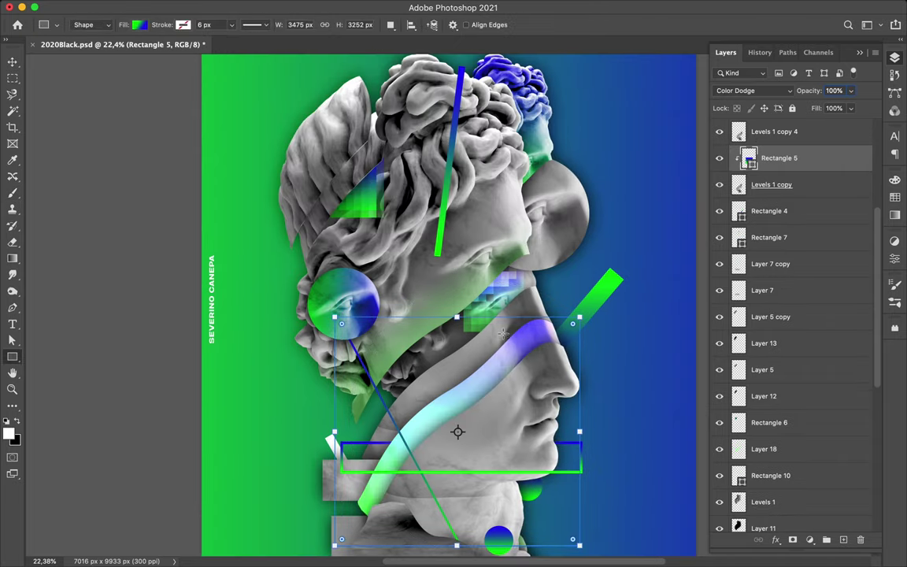
# Step: Draw a thin, slightly tilted white strokeless rectangle on the face, above Levels 1 copy
pyautogui.moveTo(480, 321); pyautogui.dragTo(489, 419)
pyautogui.click(140, 24)
pyautogui.click(58, 80)
pyautogui.moveTo(498, 317); pyautogui.dragTo(504, 313)
pyautogui.press('v')
pyautogui.press('F7')
pyautogui.moveTo(770, 340); pyautogui.dragTo(772, 234)
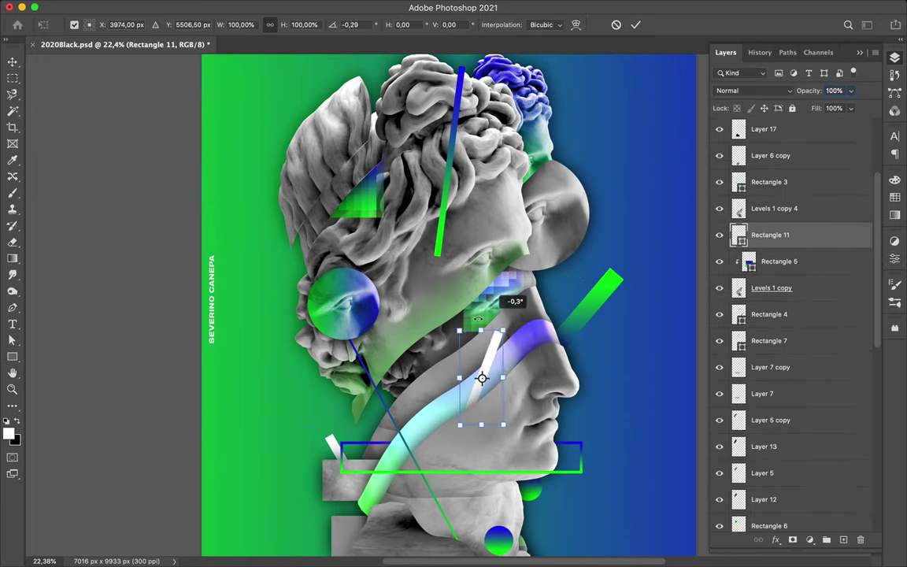
# Step: Load the white bar as a selection on a new layer and apply Gaussian Blur
pyautogui.click(778, 261)
pyautogui.click(844, 540)
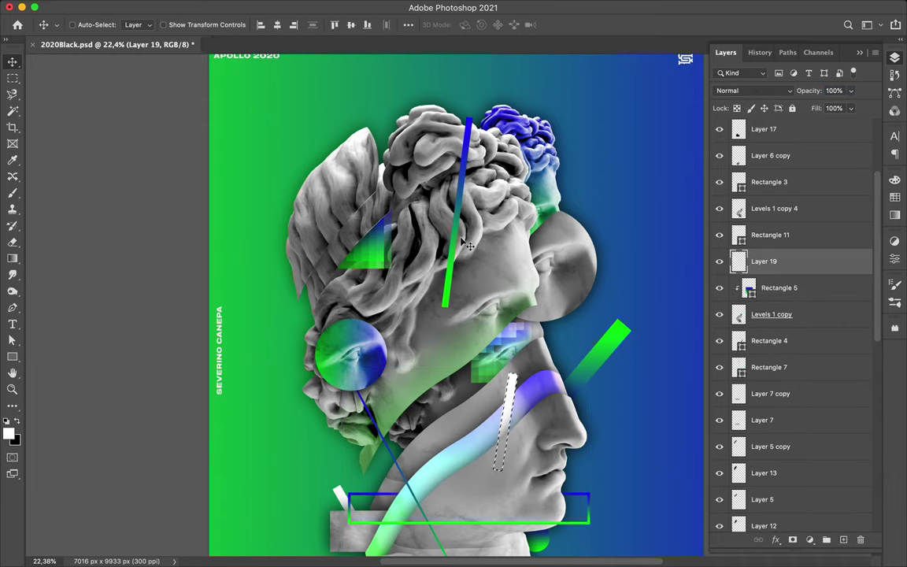
pyautogui.keyDown('ctrl'); pyautogui.click(738, 234); pyautogui.keyUp('ctrl')
pyautogui.press('b')
pyautogui.press('m')
pyautogui.click(226, 6)
pyautogui.moveTo(301, 176)
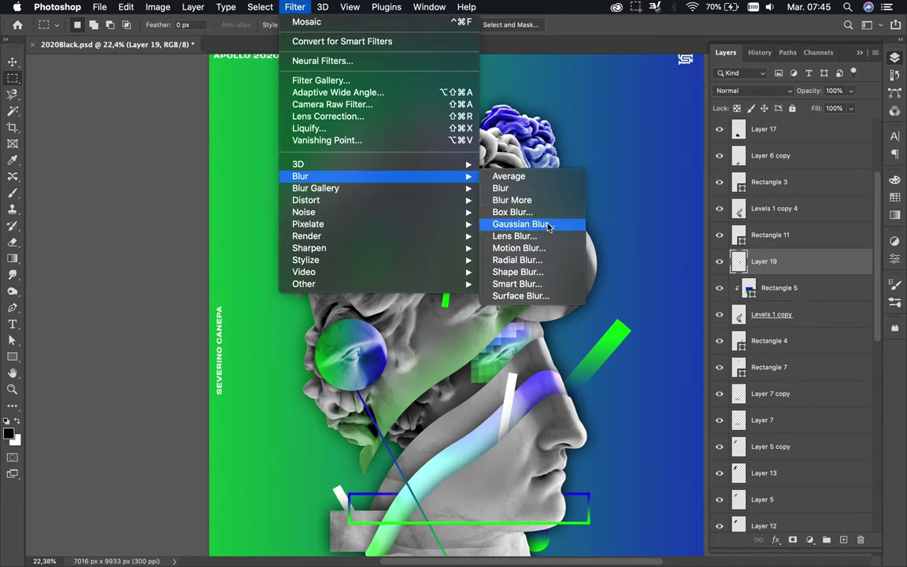
pyautogui.click(519, 224)
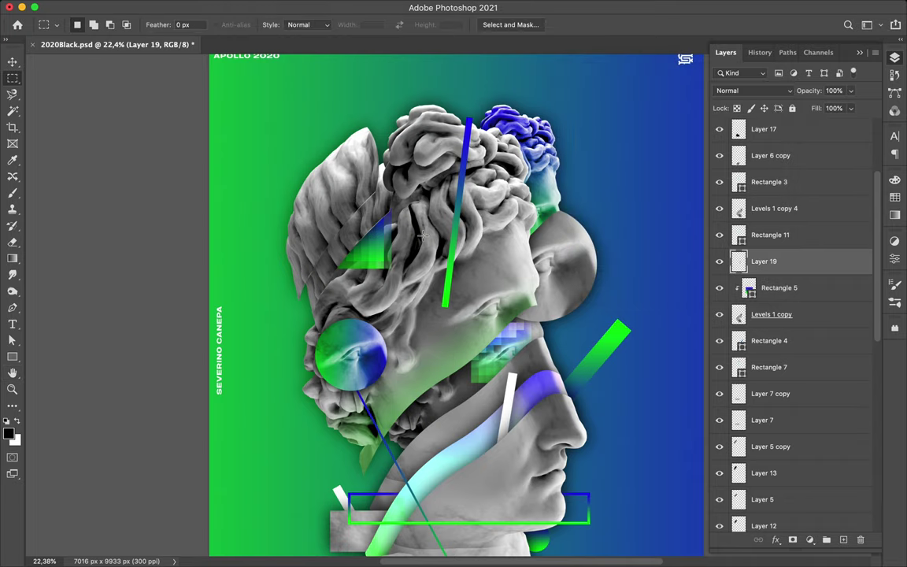
pyautogui.click(12, 358)
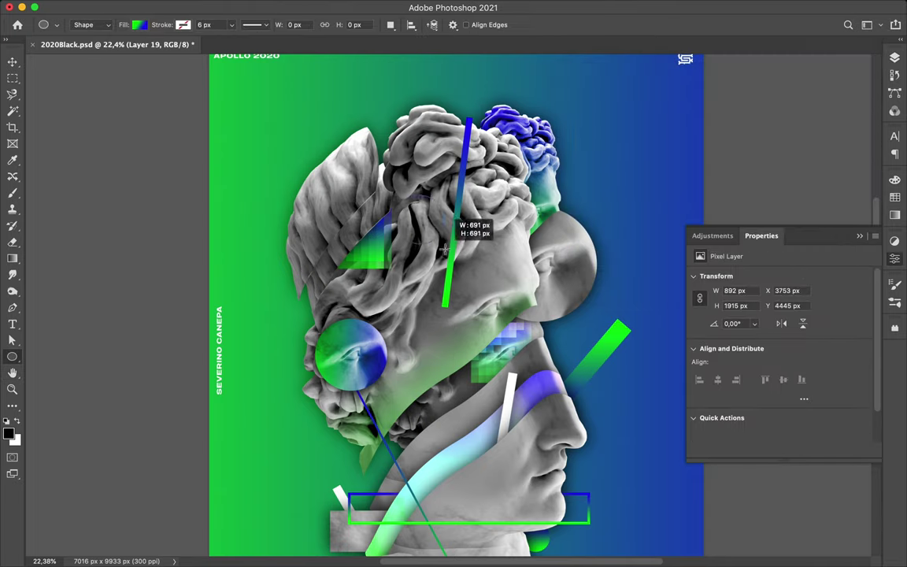
# Step: Draw a small white circle near the top of the head and move Ellipse 2 lower
pyautogui.moveTo(445, 250); pyautogui.dragTo(425, 235)
pyautogui.click(139, 25)
pyautogui.click(85, 46)
pyautogui.press('v')
pyautogui.click(895, 57)
pyautogui.moveTo(796, 419)
pyautogui.mouseDown()
pyautogui.moveTo(806, 423)
pyautogui.moveTo(795, 336)
pyautogui.mouseUp()
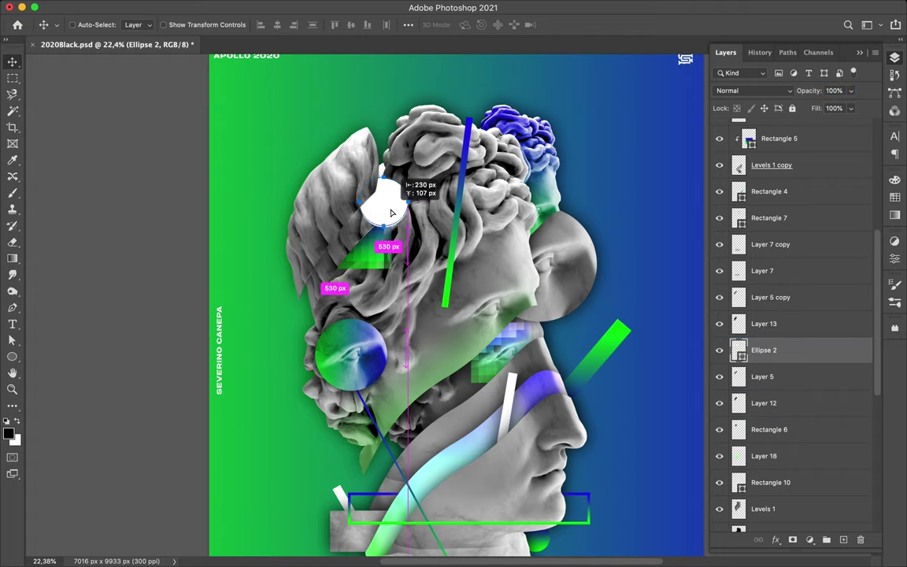
# Step: Move the blue brain piece, Rectangle 8 copy, down to the lower-left of the head
pyautogui.scroll(-2, 472, 237)
pyautogui.scroll(-3, 809, 368)
pyautogui.click(788, 518)
pyautogui.moveTo(485, 191); pyautogui.dragTo(486, 406)
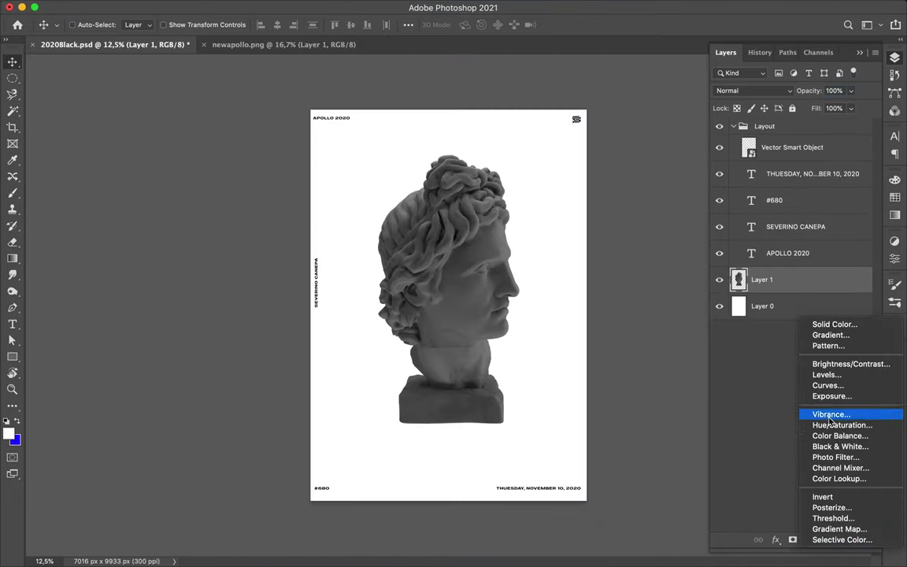
# Step: Brighten the statue with a Levels adjustment using input levels 41 and 139
pyautogui.click(827, 375)
pyautogui.moveTo(712, 370); pyautogui.dragTo(737, 370)
pyautogui.moveTo(864, 370); pyautogui.dragTo(795, 370)
pyautogui.click(895, 58)
pyautogui.click(787, 306)
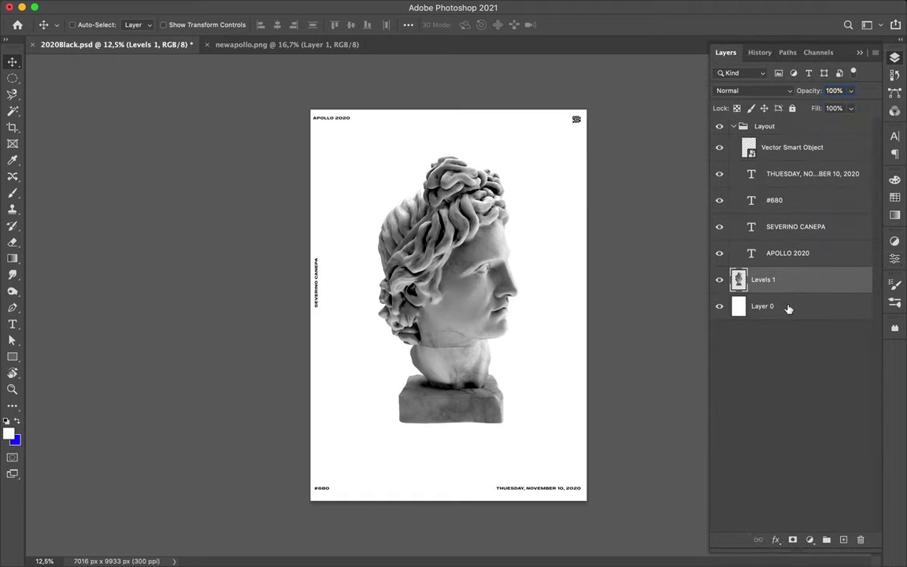
# Step: Cover the poster with a strokeless rectangle filled with a reversed green-to-blue gradient at 0°
pyautogui.press('u')
pyautogui.click(139, 25)
pyautogui.click(183, 25)
pyautogui.click(109, 50)
pyautogui.moveTo(308, 107); pyautogui.dragTo(590, 501)
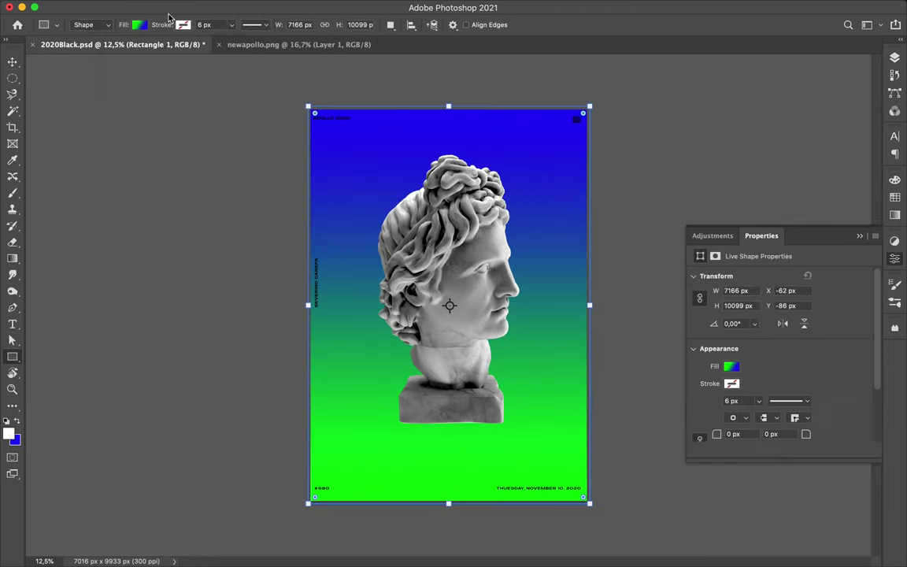
pyautogui.click(138, 24)
pyautogui.click(216, 208)
pyautogui.moveTo(196, 202); pyautogui.dragTo(205, 213)
# Step: Stretch the gradient rectangle well past both left and right poster edges
pyautogui.moveTo(308, 304); pyautogui.dragTo(260, 304)
pyautogui.moveTo(590, 305); pyautogui.dragTo(650, 303)
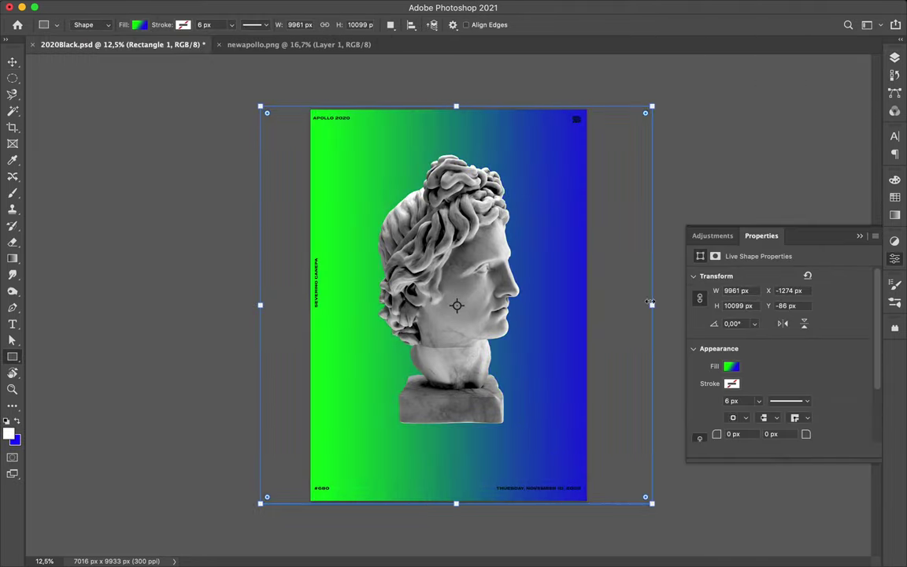
pyautogui.moveTo(260, 305); pyautogui.dragTo(170, 304)
pyautogui.moveTo(723, 305); pyautogui.dragTo(795, 304)
pyautogui.moveTo(170, 305); pyautogui.dragTo(111, 305)
pyautogui.press('v')
pyautogui.click(895, 58)
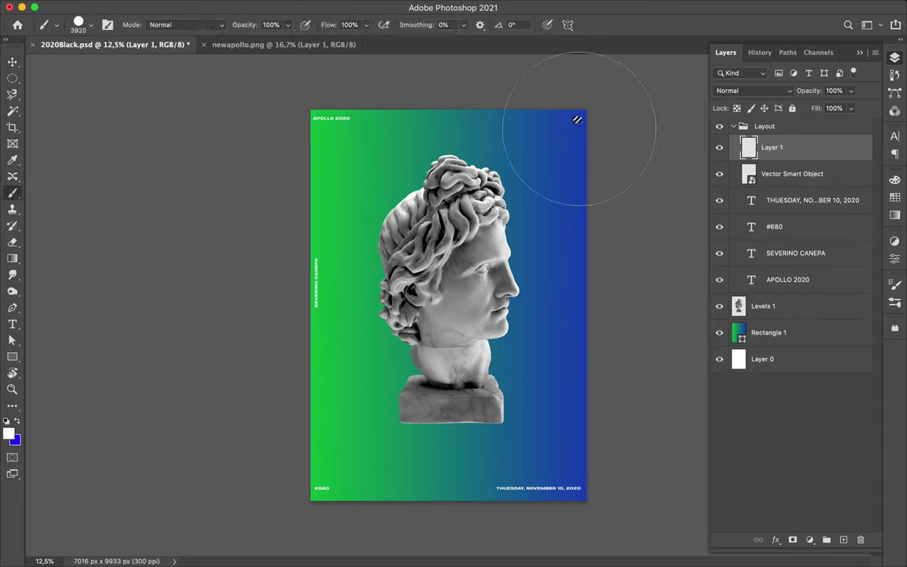
# Step: Copy the circular face area of the Levels 1 statue to a new layer and enlarge the copy
pyautogui.click(779, 174)
pyautogui.click(733, 126)
pyautogui.click(763, 147)
pyautogui.scroll(3, 465, 233)
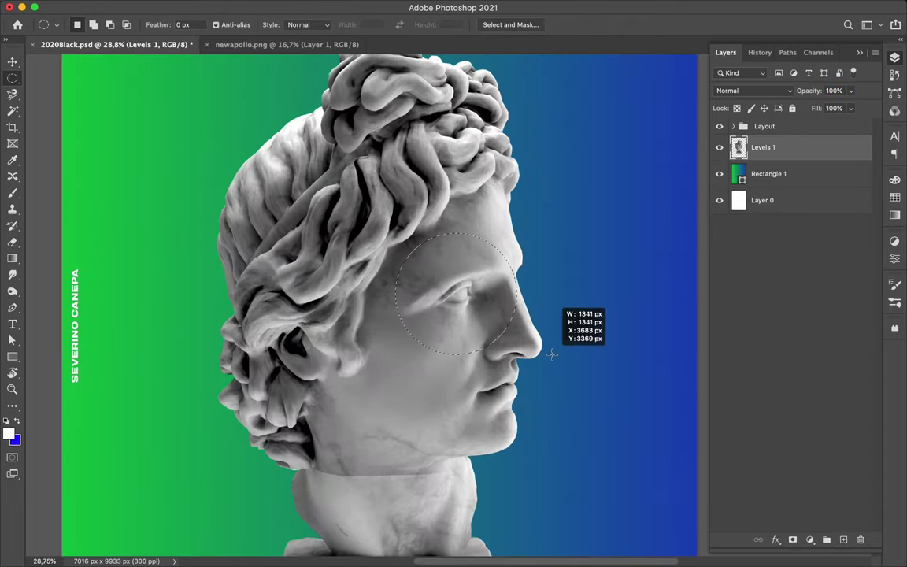
pyautogui.hotkey('ctrl', 'shift', 'alt', 'e')
pyautogui.hotkey('ctrl', 'j')
pyautogui.hotkey('ctrl', 't')
pyautogui.press('Return')
pyautogui.press('v')
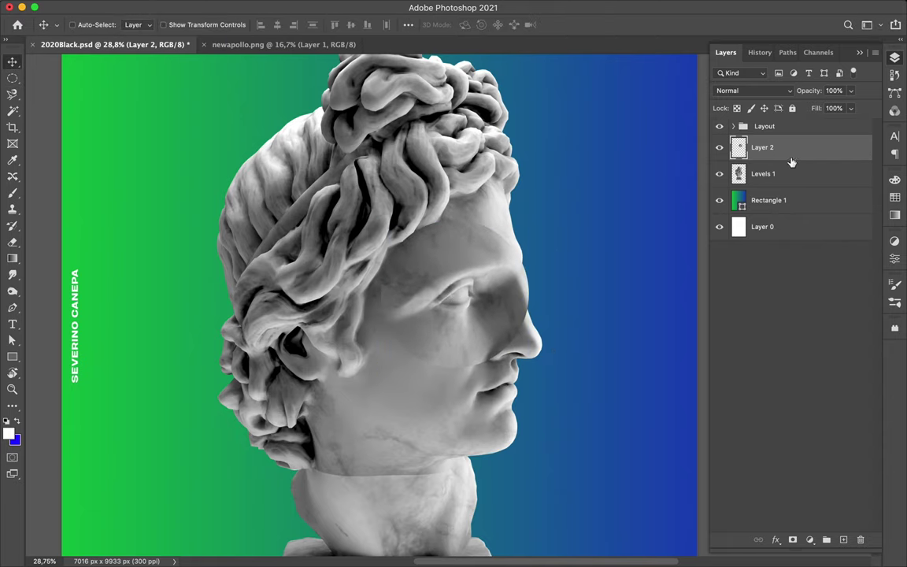
pyautogui.press('m')
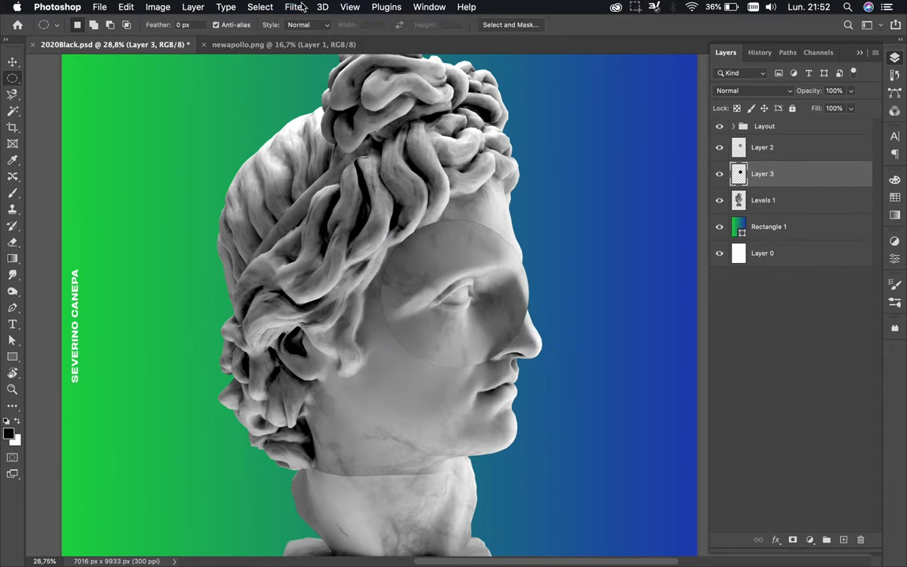
# Step: Soften the shadow circle with Gaussian Blur and set its blend mode to Overlay
pyautogui.click(295, 7)
pyautogui.click(523, 224)
pyautogui.moveTo(644, 264); pyautogui.dragTo(665, 264)
pyautogui.click(745, 93)
pyautogui.click(751, 91)
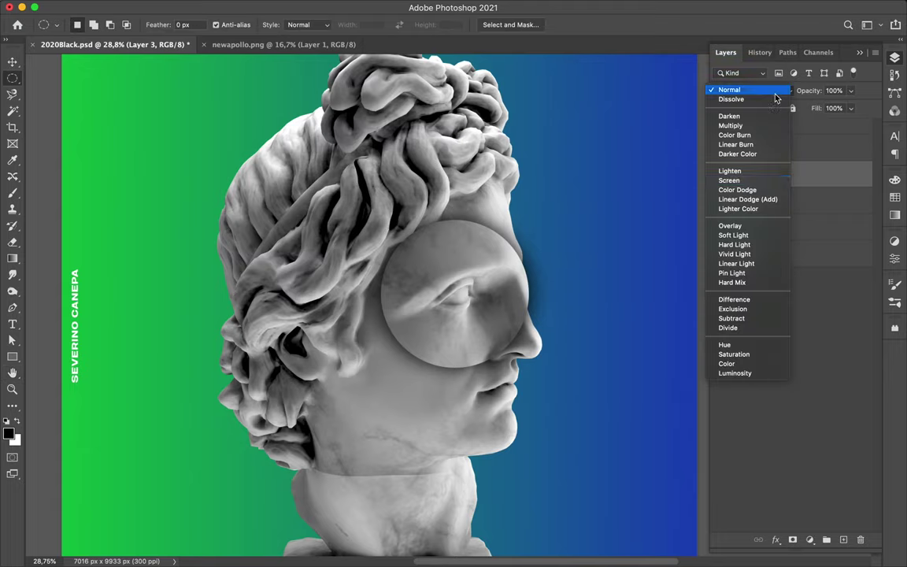
pyautogui.click(769, 226)
# Step: Move both face circle layers up and right beside the statue's head
pyautogui.click(780, 156)
pyautogui.hotkey('ctrl', 't')
pyautogui.press('Escape')
pyautogui.press('v')
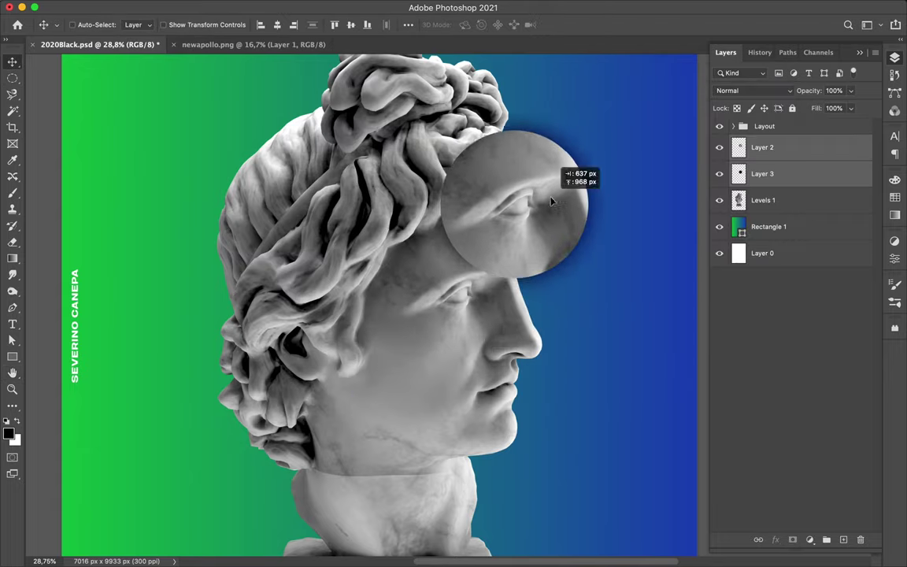
pyautogui.moveTo(455, 339); pyautogui.dragTo(551, 189)
pyautogui.scroll(-3, 449, 303)
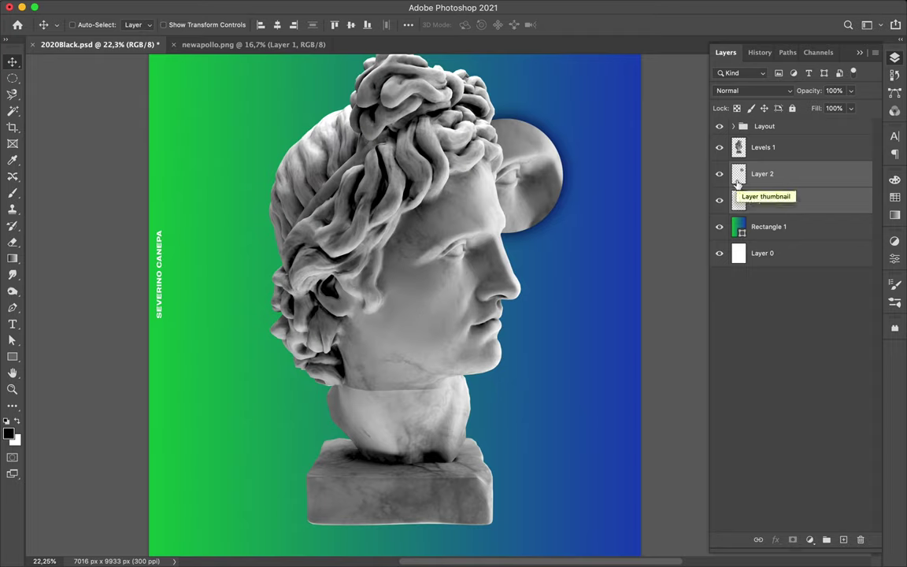
# Step: Load the statue's outline as a selection and create a new empty layer for the silhouette
pyautogui.keyDown('ctrl'); pyautogui.click(737, 183); pyautogui.keyUp('ctrl')
pyautogui.hotkey('ctrl', 'shift', 'alt', 'n')
pyautogui.click(780, 147)
pyautogui.press('b')
pyautogui.hotkey('ctrl', '0')
pyautogui.moveTo(440, 158); pyautogui.dragTo(410, 425)
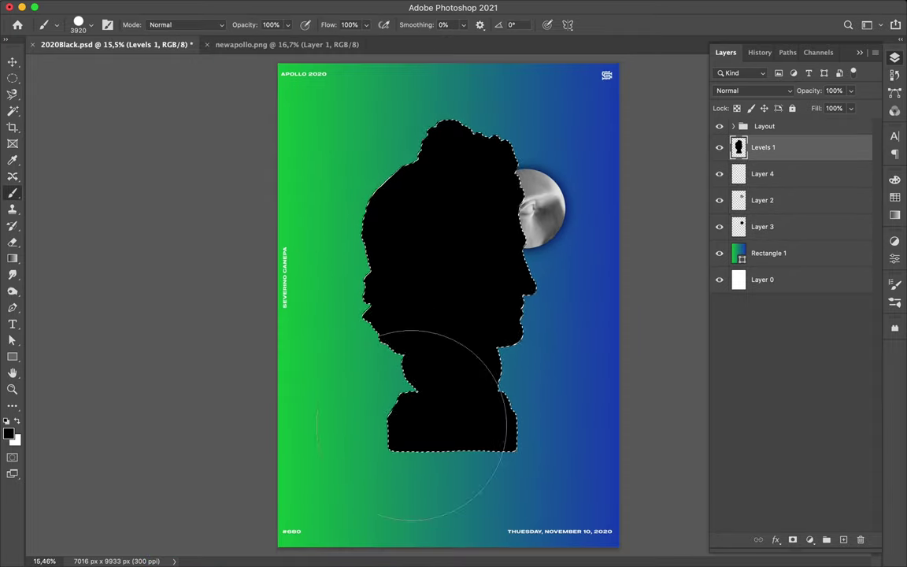
pyautogui.hotkey('ctrl', 'z')
# Step: Fill the statue-shaped selection with black on Layer 4, then duplicate the Levels 1 layer
pyautogui.hotkey('alt', '[')
pyautogui.press('m')
pyautogui.hotkey('alt', 'BackSpace')
pyautogui.hotkey('ctrl', 'd')
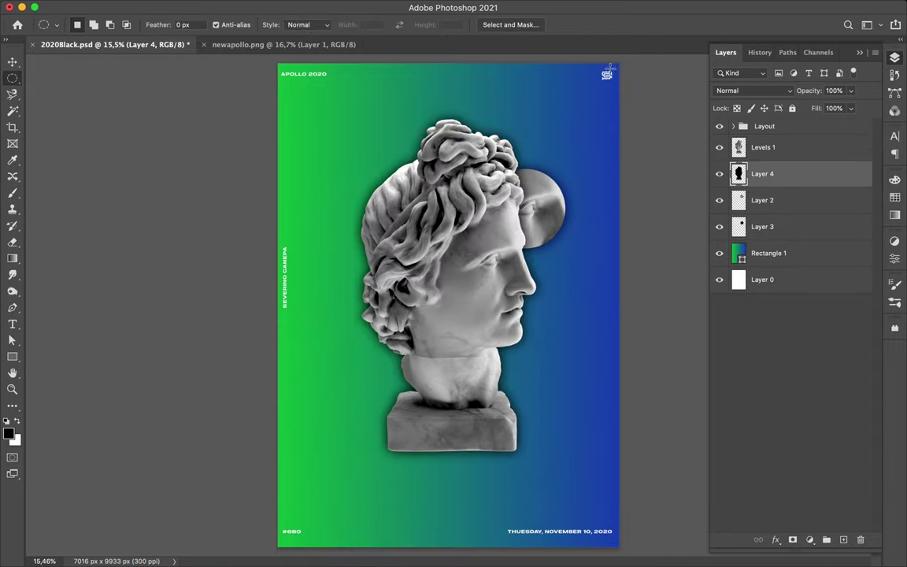
pyautogui.click(787, 151)
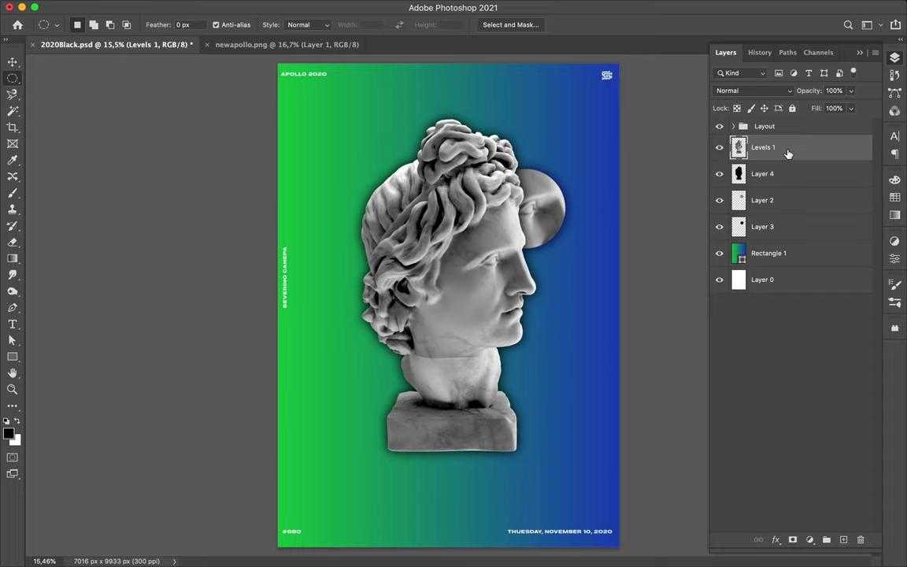
pyautogui.moveTo(787, 151); pyautogui.dragTo(787, 189)
# Step: Scale the statue copy to 110% and bring it to the top of the stack
pyautogui.hotkey('ctrl', 't')
pyautogui.click(241, 24)
pyautogui.write('110')
pyautogui.press('Tab')
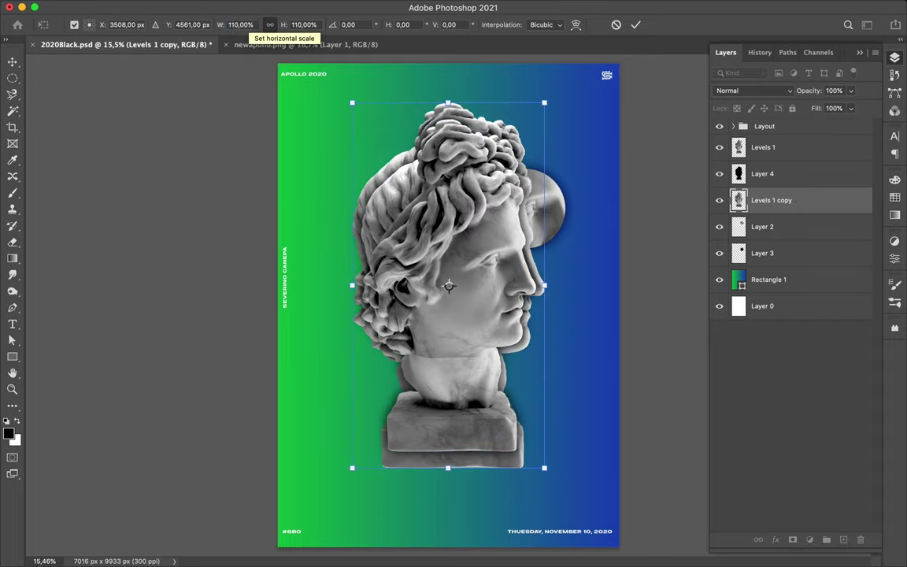
pyautogui.press('Return')
pyautogui.hotkey('ctrl', ']')
pyautogui.hotkey('ctrl', ']')
pyautogui.scroll(3, 448, 307)
# Step: Cut a curved Pen-path slice of the head and shift it downward
pyautogui.press('p')
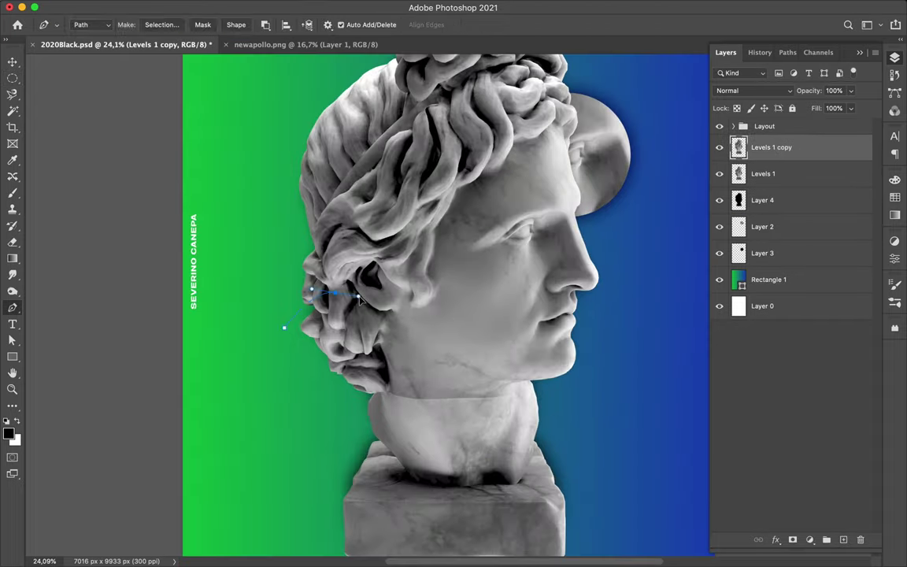
pyautogui.scroll(-3, 562, 490)
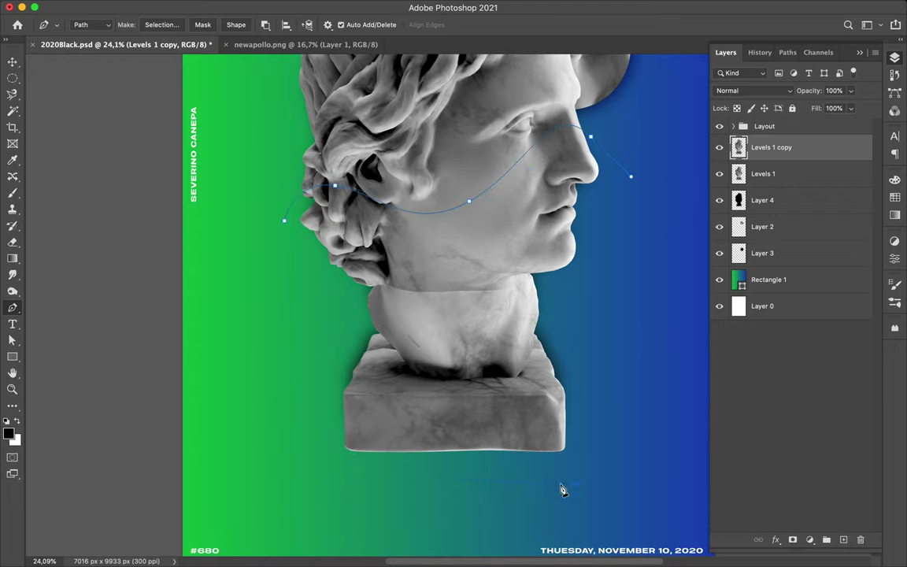
pyautogui.click(157, 26)
pyautogui.press('Return')
pyautogui.press('m')
pyautogui.press('v')
pyautogui.moveTo(513, 220)
pyautogui.mouseDown()
pyautogui.moveTo(515, 236)
pyautogui.moveTo(486, 197)
pyautogui.mouseUp()
pyautogui.hotkey('ctrl', 'd')
# Step: Refine the cut path and delete the head pixels inside it
pyautogui.press('a')
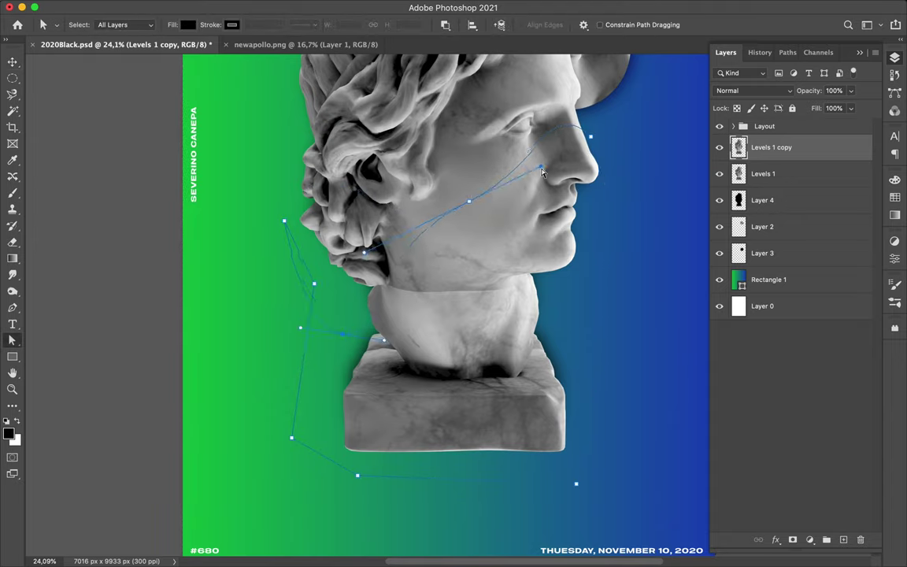
pyautogui.press('v')
pyautogui.press('a')
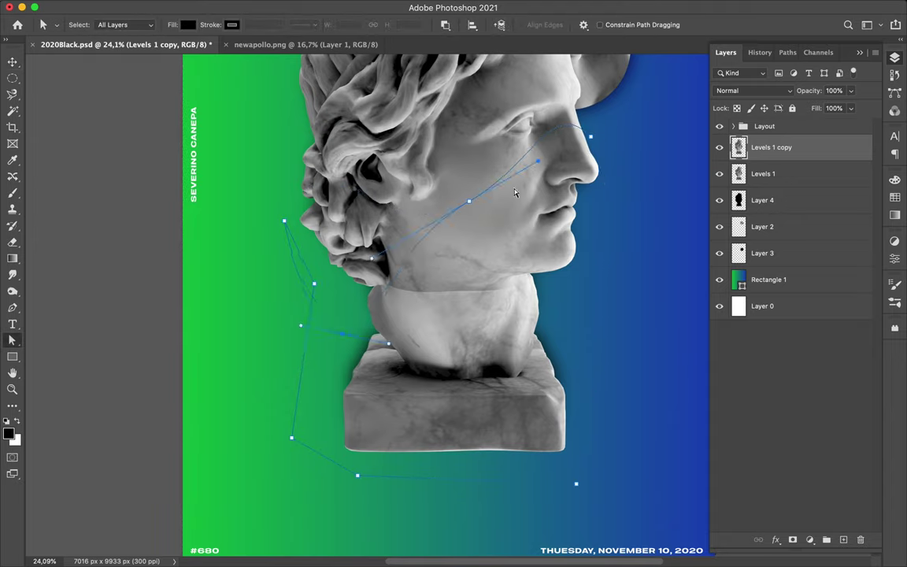
pyautogui.press('p')
pyautogui.hotkey('ctrl', 'Return')
pyautogui.press('Delete')
pyautogui.press('m')
pyautogui.press('v')
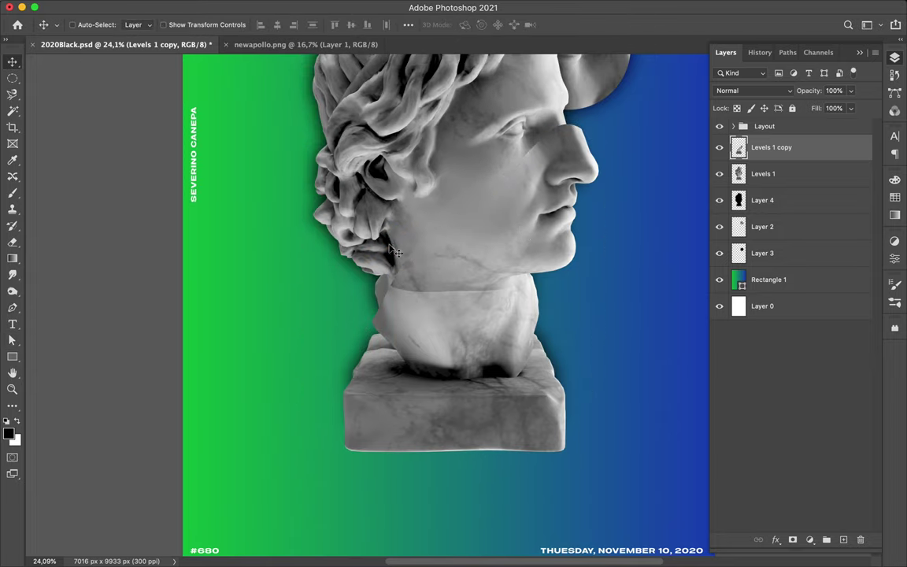
# Step: Select Layer 4 and move its statue copy to a new spot
pyautogui.hotkey('alt', '[')
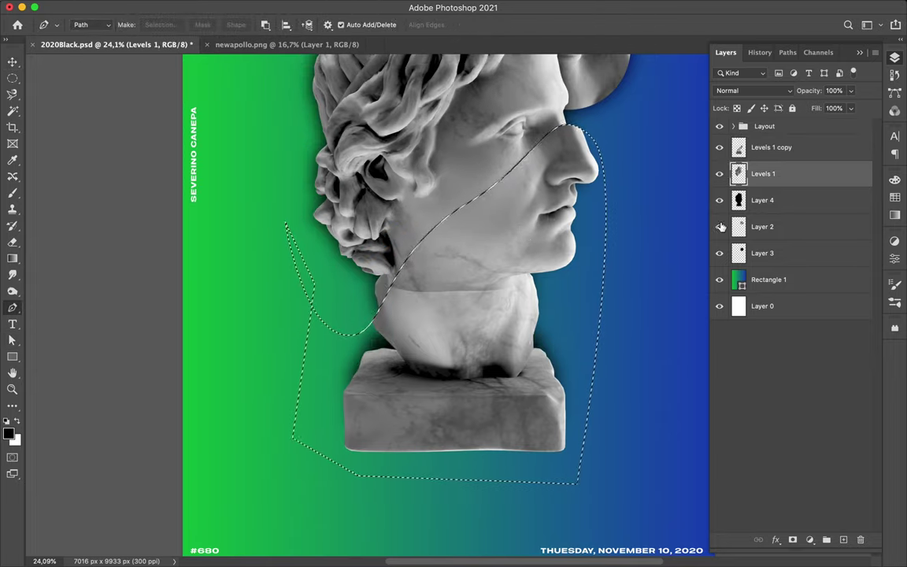
pyautogui.hotkey('alt', '[')
pyautogui.press('m')
pyautogui.hotkey('ctrl', 'd')
pyautogui.press('v')
pyautogui.scroll(1, 345, 327)
pyautogui.hotkey('alt', ']')
pyautogui.hotkey('alt', ']')
pyautogui.moveTo(508, 228)
pyautogui.mouseDown()
pyautogui.moveTo(486, 202)
pyautogui.moveTo(303, 168)
pyautogui.mouseUp()
# Step: Delete the lower-left part of the statue copy and move the remaining slice onto the right statue
pyautogui.press('p')
pyautogui.hotkey('ctrl', 'Return')
pyautogui.press('Delete')
pyautogui.press('m')
pyautogui.hotkey('ctrl', 'd')
pyautogui.press('v')
pyautogui.moveTo(405, 270)
pyautogui.mouseDown()
pyautogui.moveTo(443, 329)
pyautogui.moveTo(465, 287)
pyautogui.mouseUp()
# Step: Duplicate the statue as another copy, rotate it, and move it lower in the stack
pyautogui.scroll(1, 456, 157)
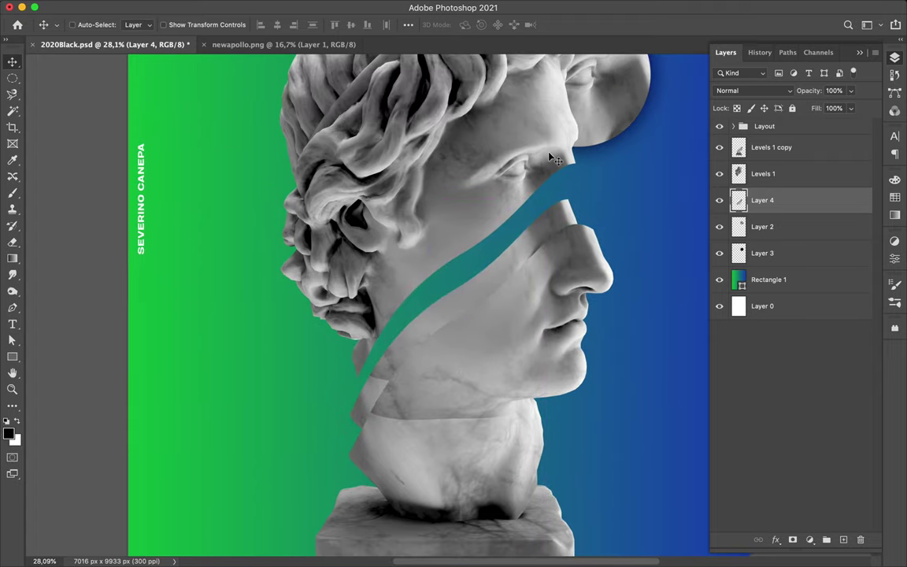
pyautogui.scroll(-3, 551, 157)
pyautogui.moveTo(470, 297)
pyautogui.mouseDown()
pyautogui.moveTo(466, 262)
pyautogui.moveTo(447, 256)
pyautogui.mouseUp()
pyautogui.hotkey('ctrl', '[')
pyautogui.hotkey('ctrl', 't')
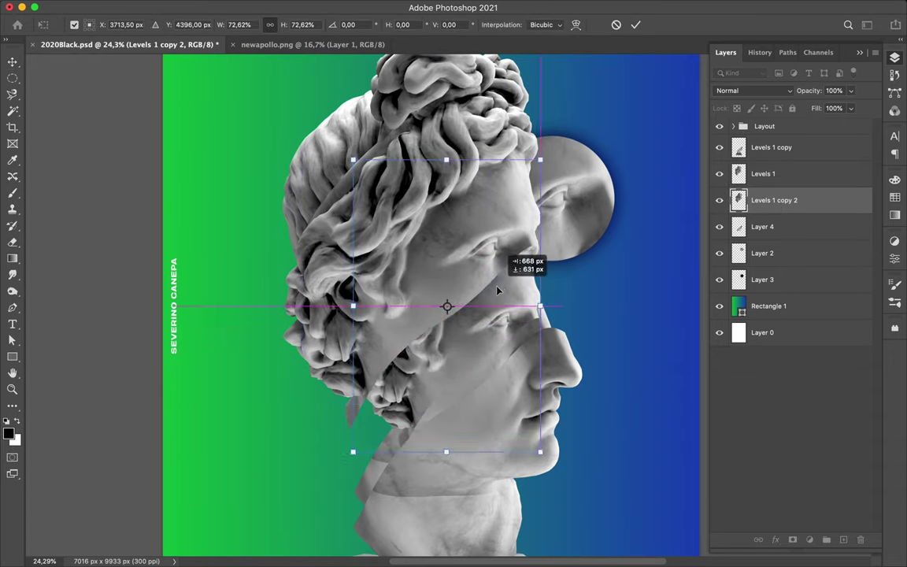
pyautogui.press('Return')
pyautogui.hotkey('ctrl', '[')
pyautogui.hotkey('ctrl', '[')
pyautogui.hotkey('ctrl', '[')
pyautogui.scroll(-3, 487, 298)
pyautogui.keyDown('ctrl'); pyautogui.click(467, 314); pyautogui.keyUp('ctrl')
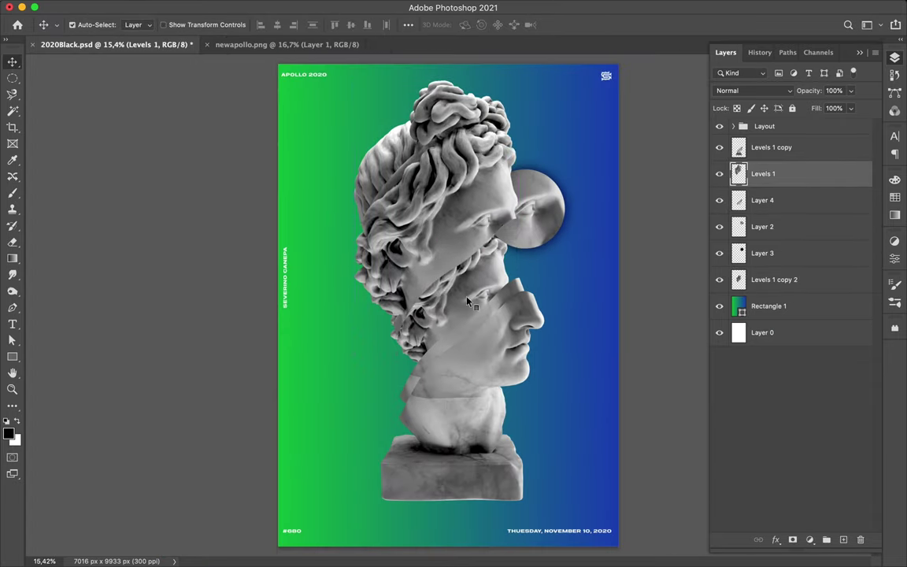
# Step: Shift the top head slice down-left, move the circle layers above Layer 4, and reposition the face circle
pyautogui.keyDown('ctrl'); pyautogui.click(483, 354); pyautogui.keyUp('ctrl')
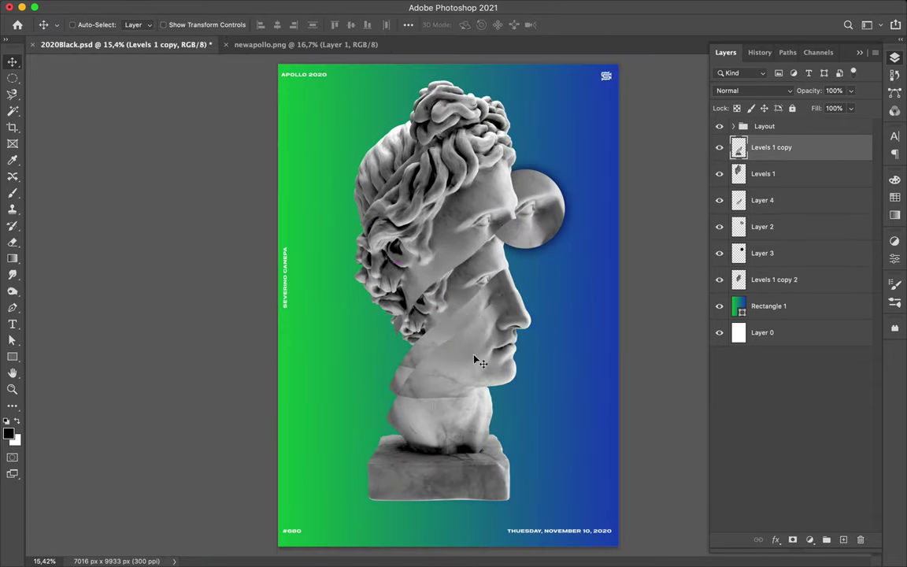
pyautogui.moveTo(480, 197); pyautogui.dragTo(464, 240)
pyautogui.click(762, 226)
pyautogui.keyDown('shift'); pyautogui.click(762, 253); pyautogui.keyUp('shift')
pyautogui.moveTo(762, 252); pyautogui.dragTo(769, 193)
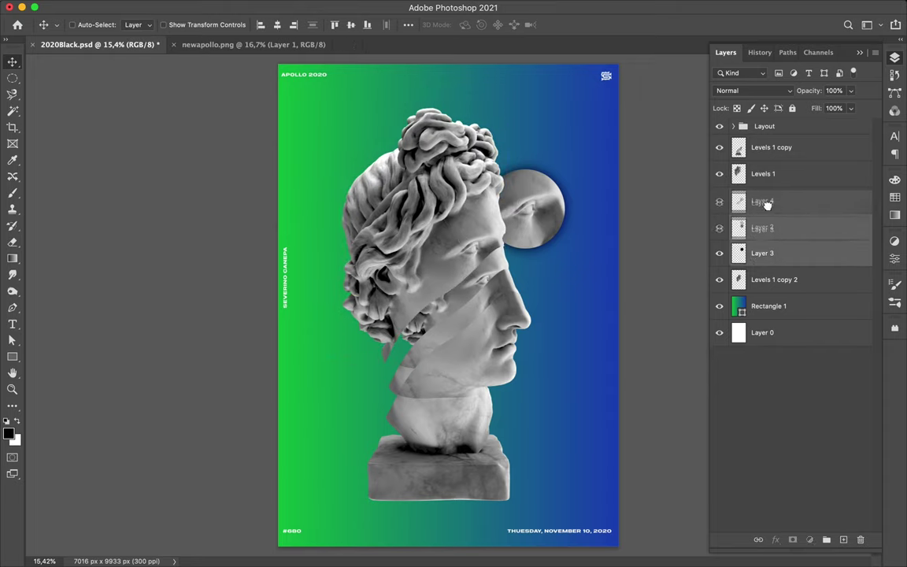
pyautogui.moveTo(529, 222); pyautogui.dragTo(513, 228)
pyautogui.scroll(5, 485, 203)
# Step: Trace the hair strand with the Pen tool, copy it to a layer, and shift and enlarge the copy up-left
pyautogui.press('p')
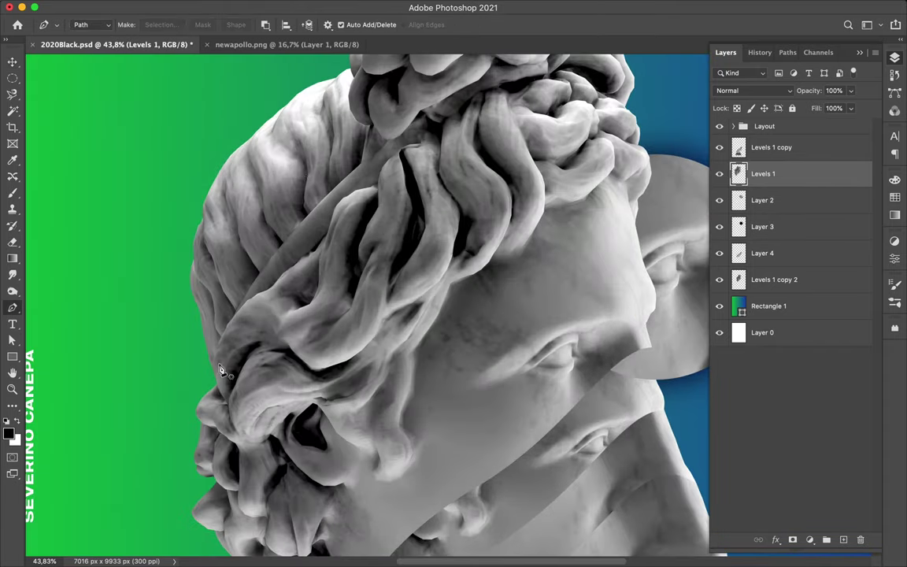
pyautogui.click(260, 210)
pyautogui.click(282, 187)
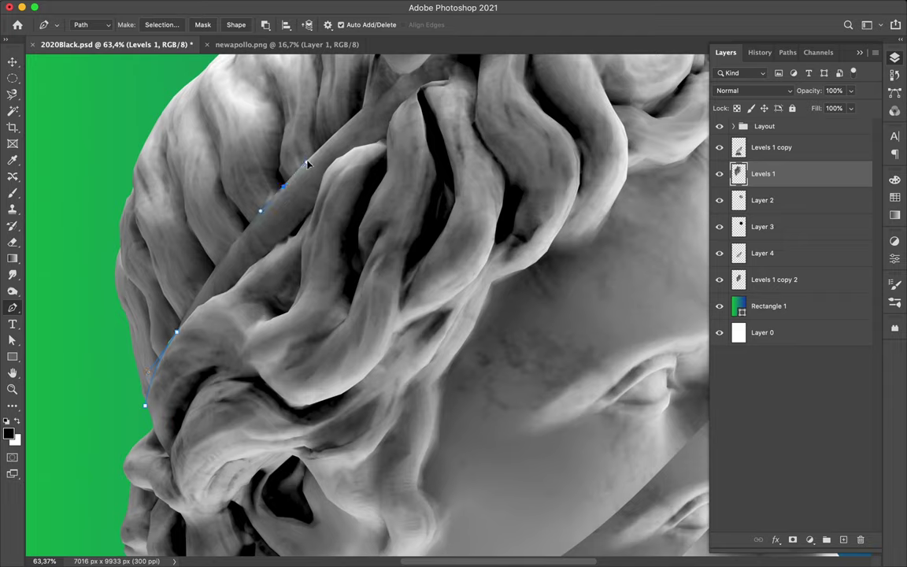
pyautogui.scroll(5, 356, 158)
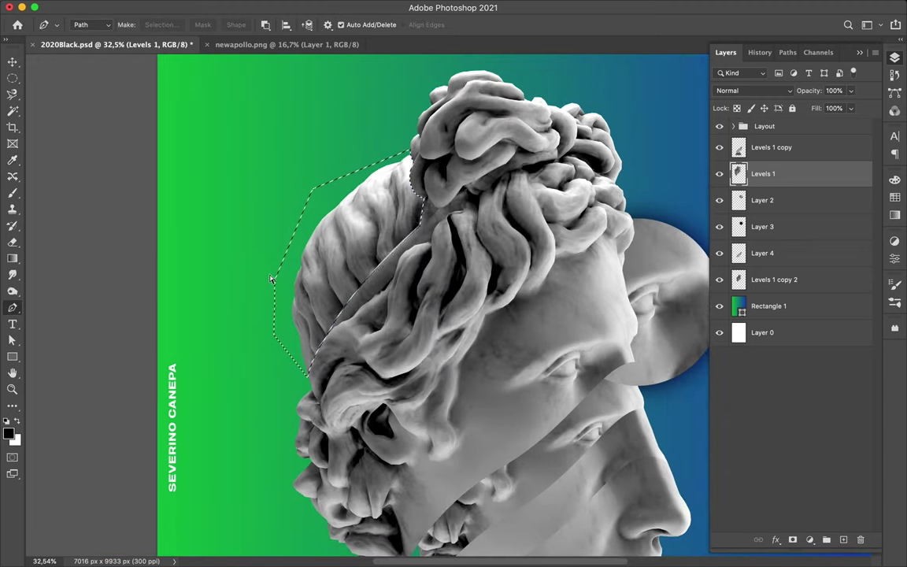
pyautogui.hotkey('ctrl', 'j')
pyautogui.press('v')
pyautogui.moveTo(350, 270)
pyautogui.mouseDown()
pyautogui.moveTo(292, 226)
pyautogui.moveTo(378, 212)
pyautogui.mouseUp()
pyautogui.hotkey('ctrl', 't')
pyautogui.press('Return')
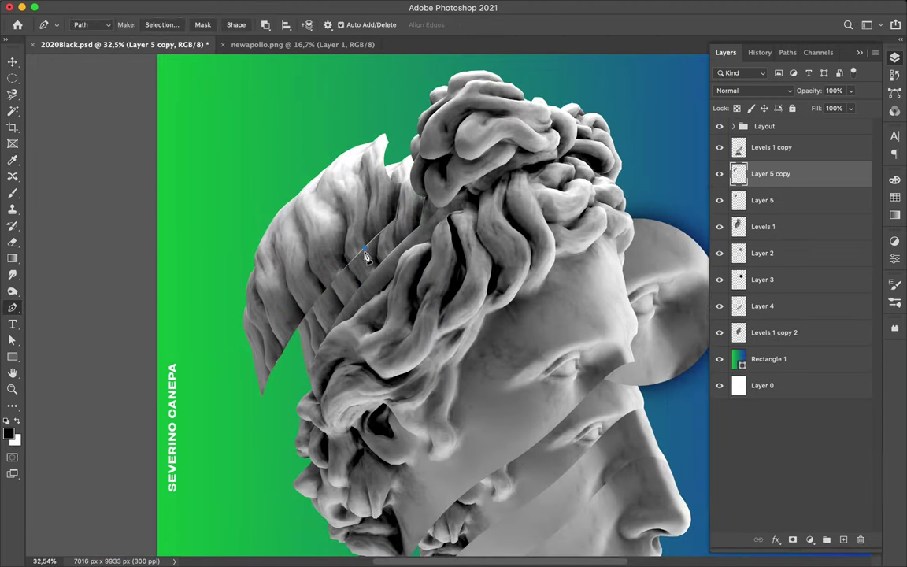
# Step: Turn the hair path into a selection, copy it to Layer 5, and move it into position
pyautogui.click(162, 24)
pyautogui.press('Return')
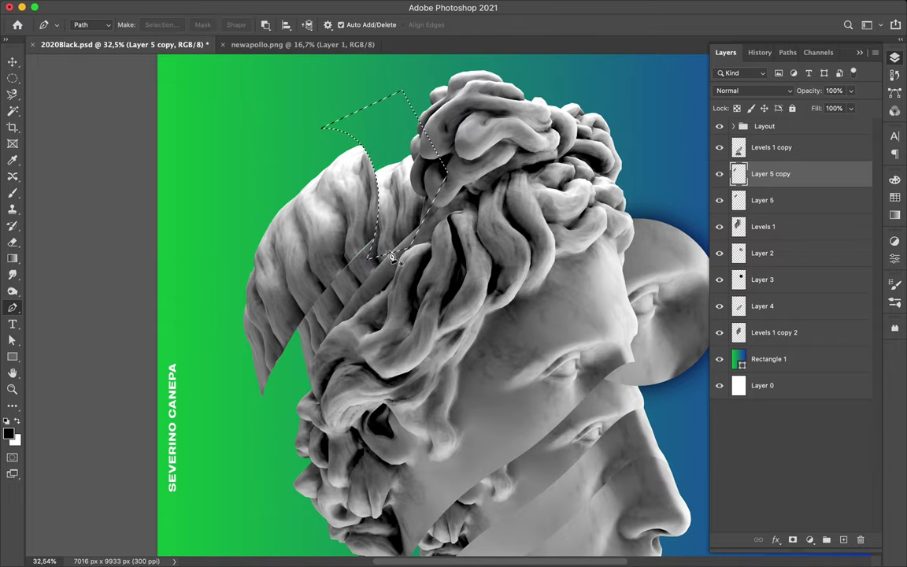
pyautogui.hotkey('ctrl', 'j')
pyautogui.press('v')
pyautogui.moveTo(370, 169); pyautogui.dragTo(394, 161)
pyautogui.hotkey('ctrl', '-')
pyautogui.scroll(-5, 389, 204)
pyautogui.keyDown('alt'); pyautogui.scroll(5, 344, 176); pyautogui.keyUp('alt')
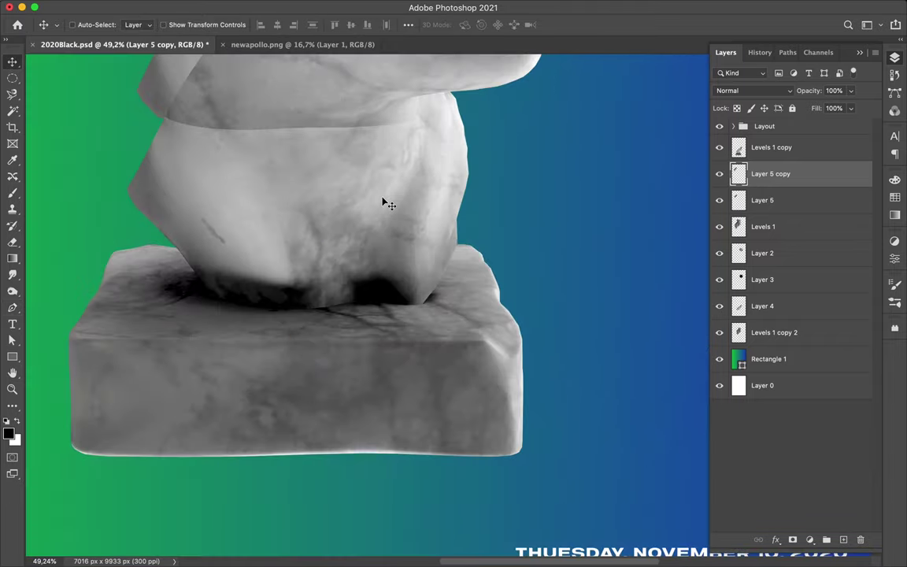
# Step: Cut the plinth's left part to a new layer, scale it to 110%, and slide it into place
pyautogui.keyDown('ctrl'); pyautogui.click(303, 300); pyautogui.keyUp('ctrl')
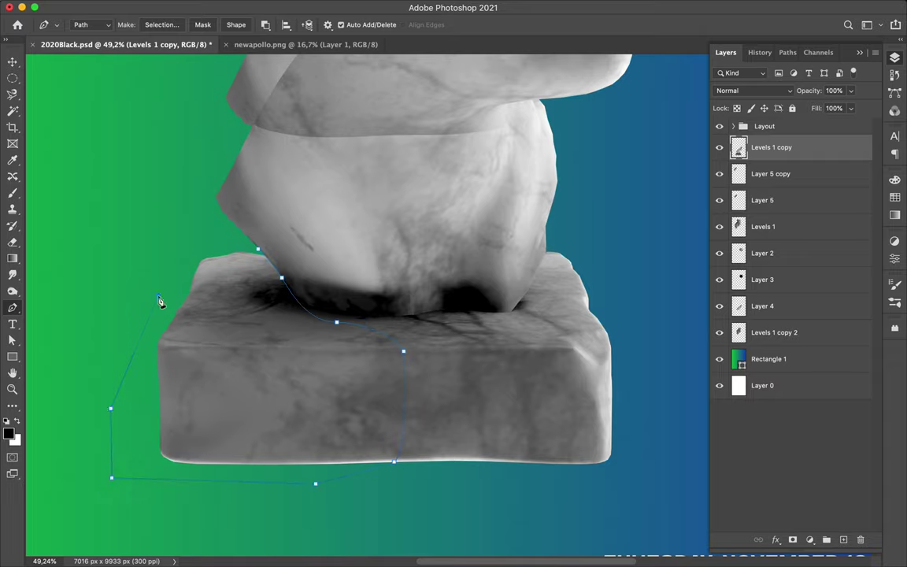
pyautogui.click(162, 24)
pyautogui.press('Return')
pyautogui.hotkey('ctrl', 'j')
pyautogui.hotkey('ctrl', 't')
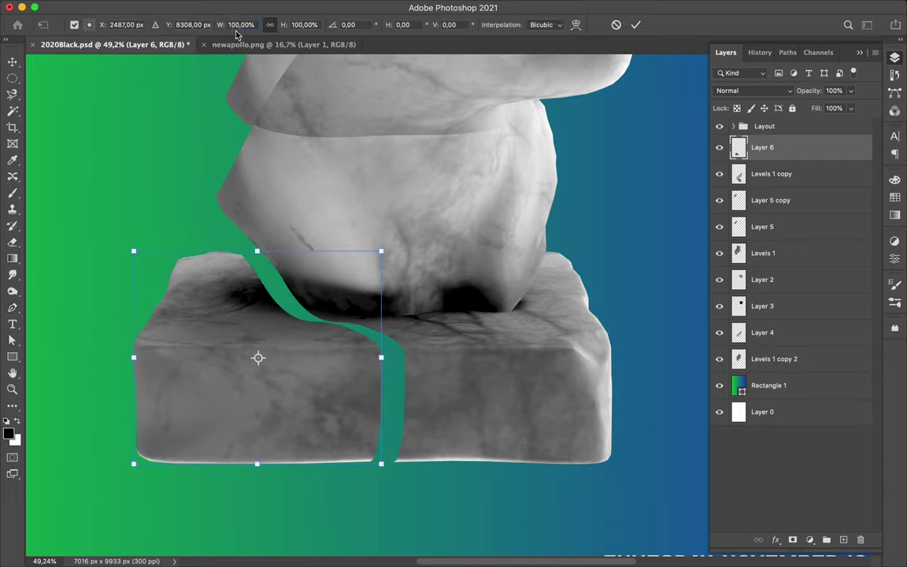
pyautogui.write('110')
pyautogui.keyDown('alt'); pyautogui.scroll(-3, 264, 377); pyautogui.keyUp('alt')
pyautogui.keyDown('alt'); pyautogui.scroll(-5, 299, 473); pyautogui.keyUp('alt')
pyautogui.press('Return')
pyautogui.moveTo(308, 486); pyautogui.dragTo(340, 484)
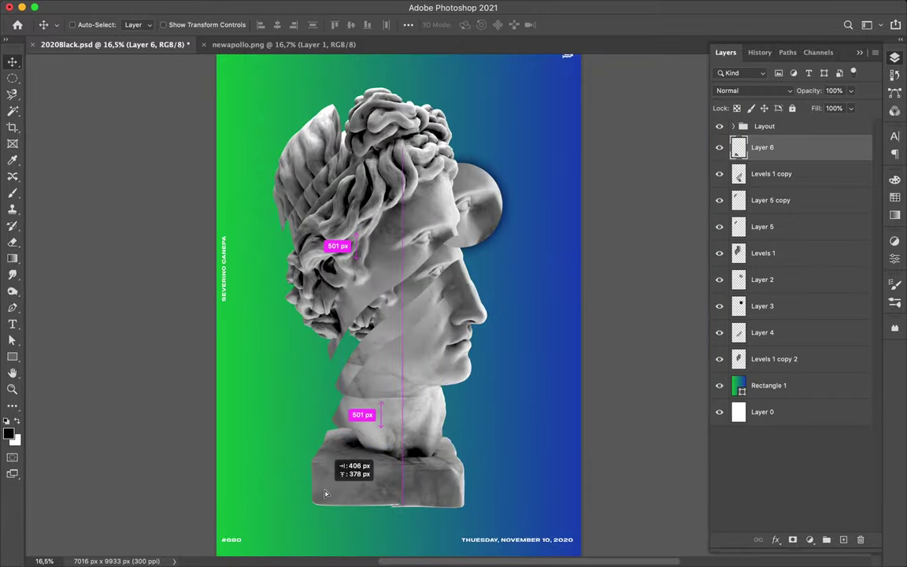
pyautogui.hotkey('ctrl', '0')
# Step: Duplicate the upper head slice and place the curls copy at the top right, beneath Levels 1
pyautogui.keyDown('ctrl'); pyautogui.click(356, 278); pyautogui.keyUp('ctrl')
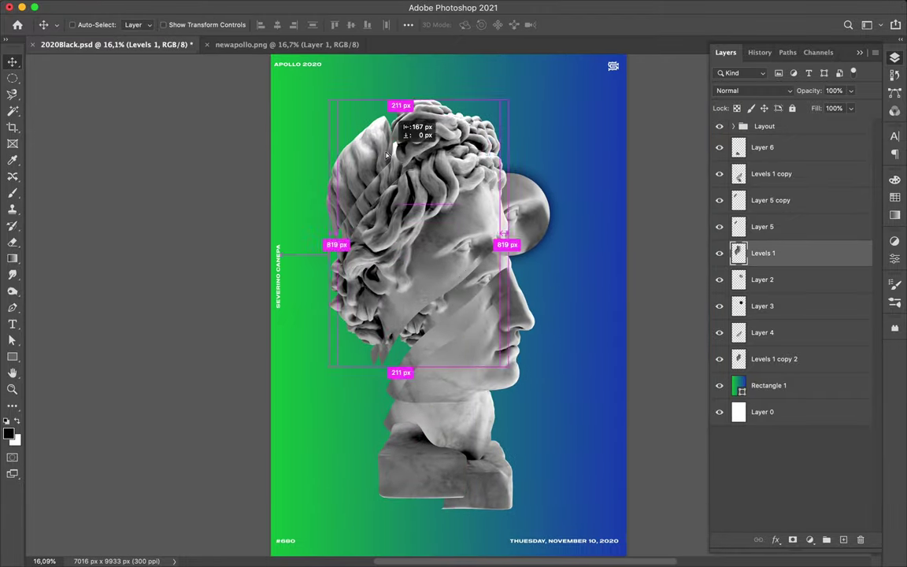
pyautogui.hotkey('ctrl', 'j')
pyautogui.hotkey('ctrl', 't')
pyautogui.press('Return')
pyautogui.moveTo(355, 277); pyautogui.dragTo(425, 130)
pyautogui.moveTo(774, 252); pyautogui.dragTo(793, 286)
pyautogui.moveTo(441, 158); pyautogui.dragTo(469, 70)
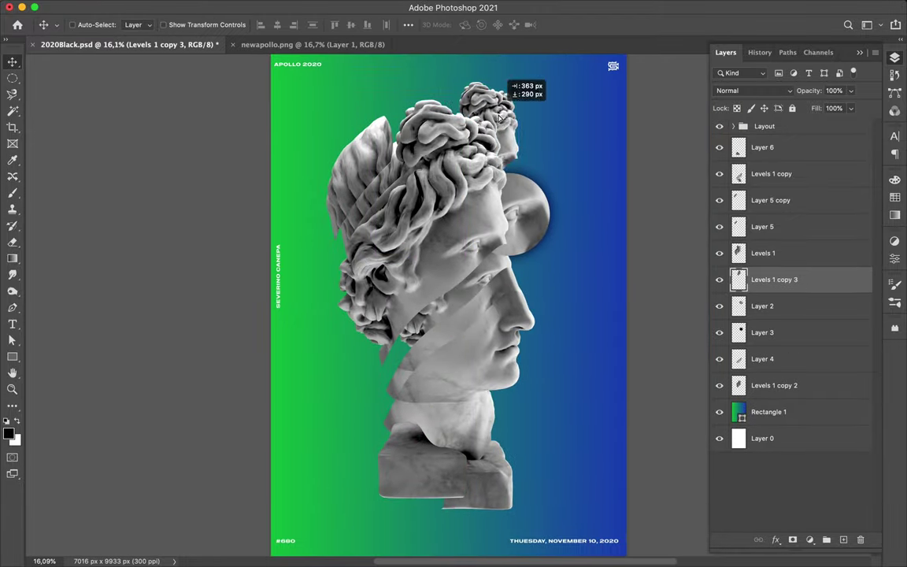
pyautogui.scroll(-2, 431, 415)
# Step: Duplicate plinth Layer 6, rotate and scale the copy, and place it beneath Layer 6
pyautogui.keyDown('ctrl'); pyautogui.click(431, 425); pyautogui.keyUp('ctrl')
pyautogui.hotkey('ctrl', 'j')
pyautogui.hotkey('ctrl', 't')
pyautogui.moveTo(495, 485); pyautogui.dragTo(452, 472)
pyautogui.press('Return')
pyautogui.moveTo(770, 147); pyautogui.dragTo(774, 174)
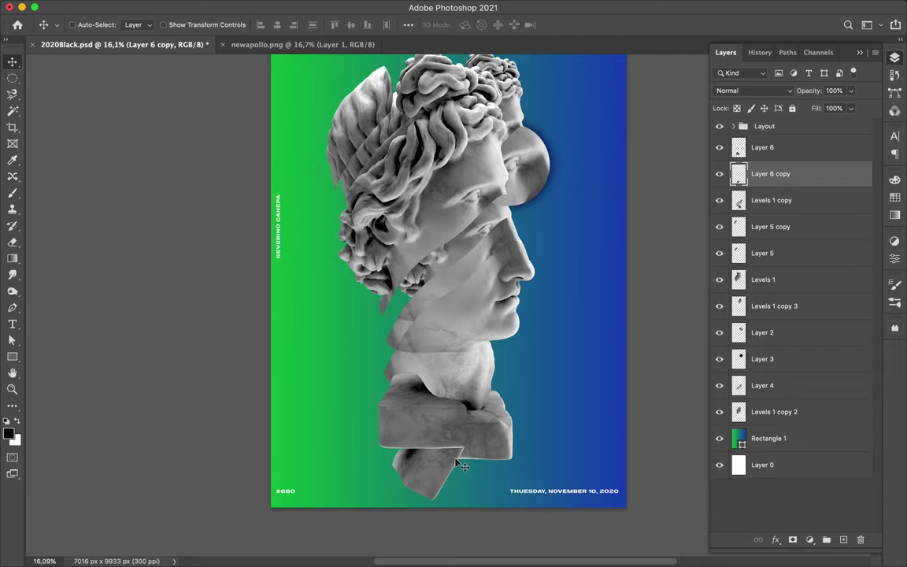
# Step: Copy a strip of the statue's neck to a new layer and rotate it into a horizontal band
pyautogui.scroll(-1, 481, 402)
pyautogui.scroll(1, 417, 175)
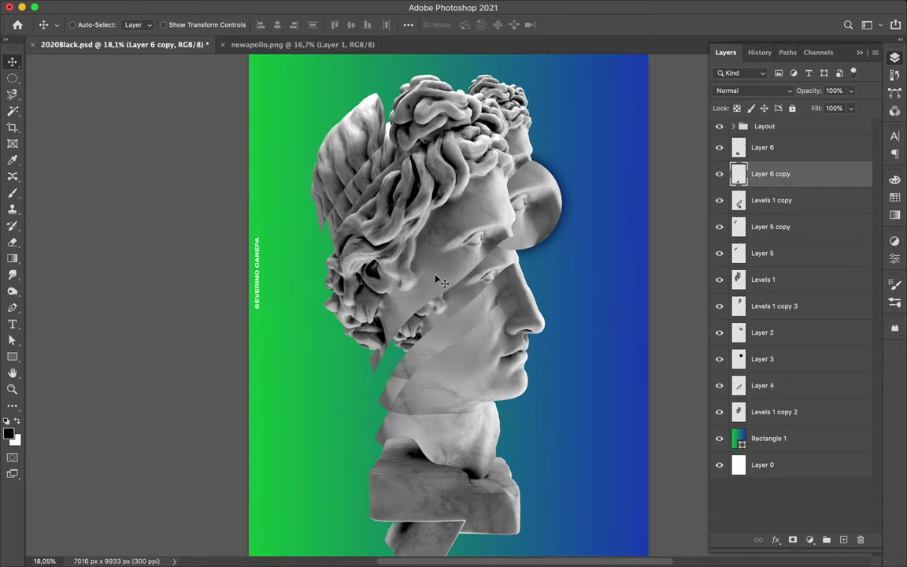
pyautogui.hotkey('alt', '[')
pyautogui.press('m')
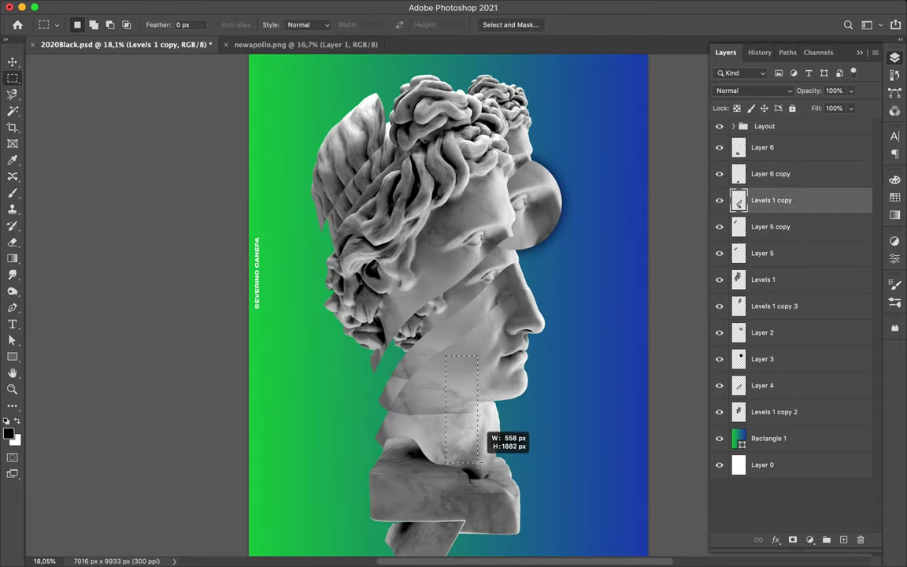
pyautogui.hotkey('ctrl', 'j')
pyautogui.moveTo(464, 409); pyautogui.dragTo(362, 401)
pyautogui.hotkey('ctrl', 't')
pyautogui.press('Return')
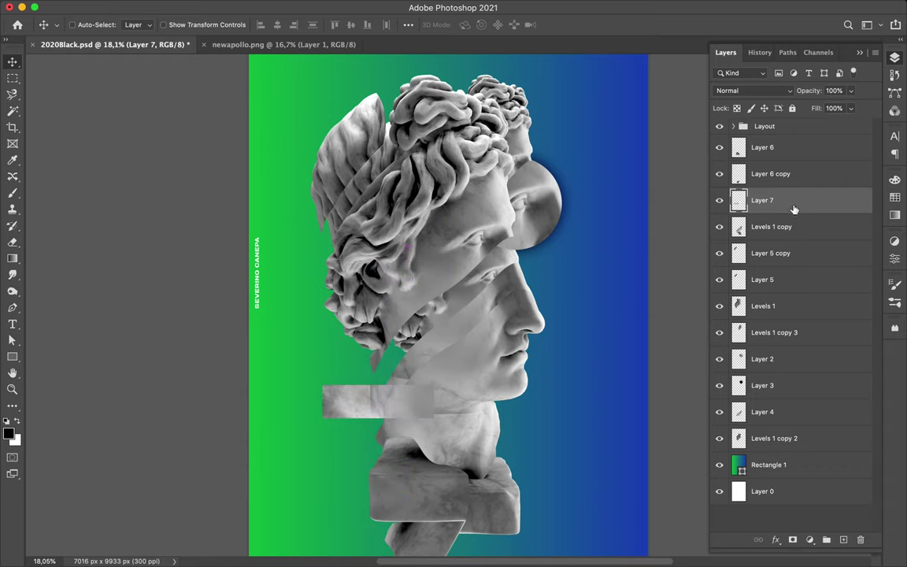
# Step: Add a black shadow shape beneath the Levels 1 copy 3 slice
pyautogui.click(774, 334)
pyautogui.click(747, 337)
pyautogui.hotkey('alt', '[')
pyautogui.press('b')
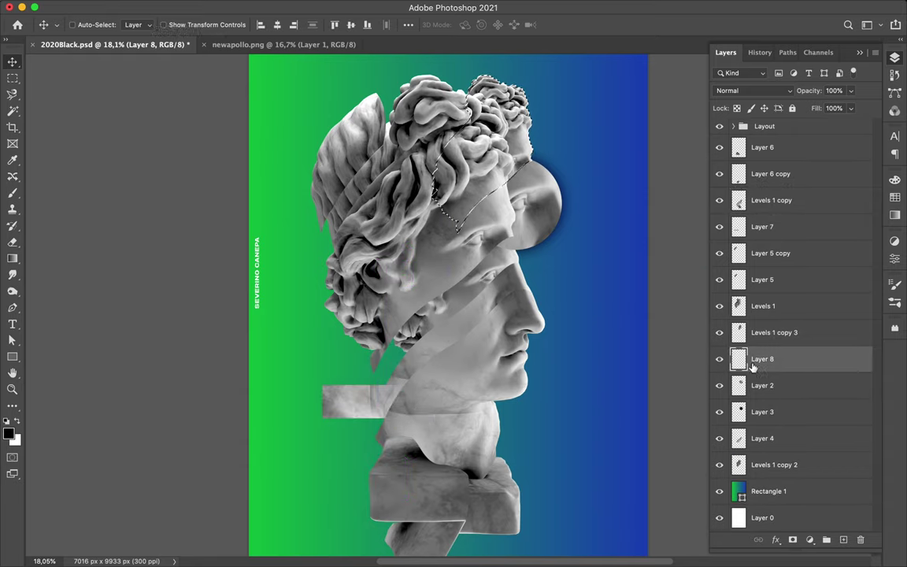
pyautogui.press('m')
pyautogui.press('v')
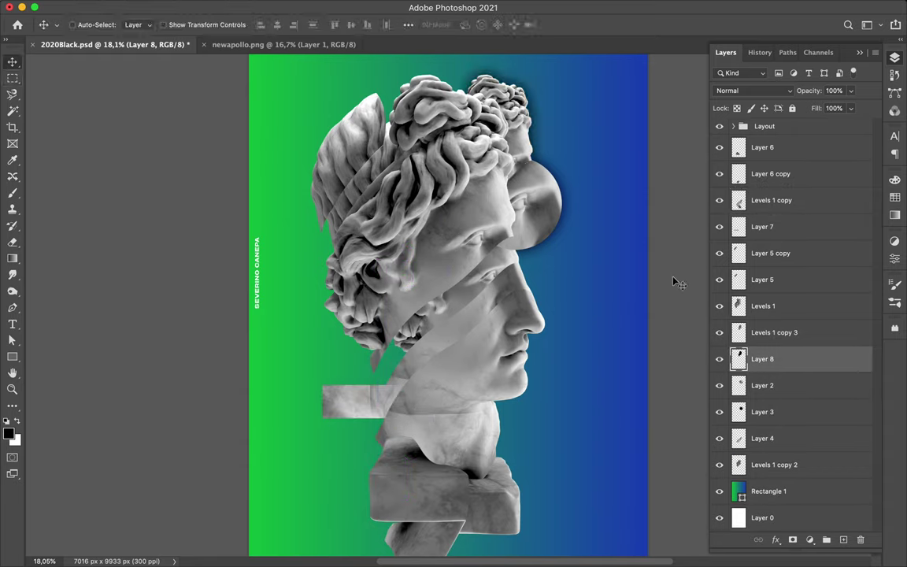
# Step: Add a black shadow shape beneath the Levels 1 copy 2 slice
pyautogui.click(810, 466)
pyautogui.hotkey('ctrl', 'j')
pyautogui.press('b')
pyautogui.click(265, 8)
pyautogui.press('Escape')
pyautogui.hotkey('ctrl', 'd')
pyautogui.press('m')
# Step: Add more black shadow layers, including one beneath the Levels 1 slice
pyautogui.hotkey('alt', ']')
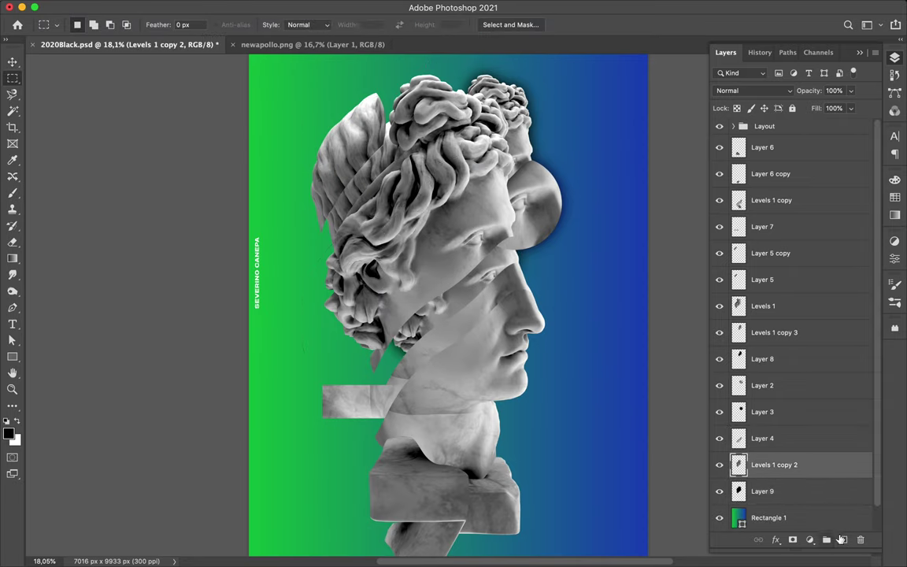
pyautogui.hotkey('ctrl', 'j')
pyautogui.press('b')
pyautogui.press('m')
pyautogui.click(296, 7)
pyautogui.press('Escape')
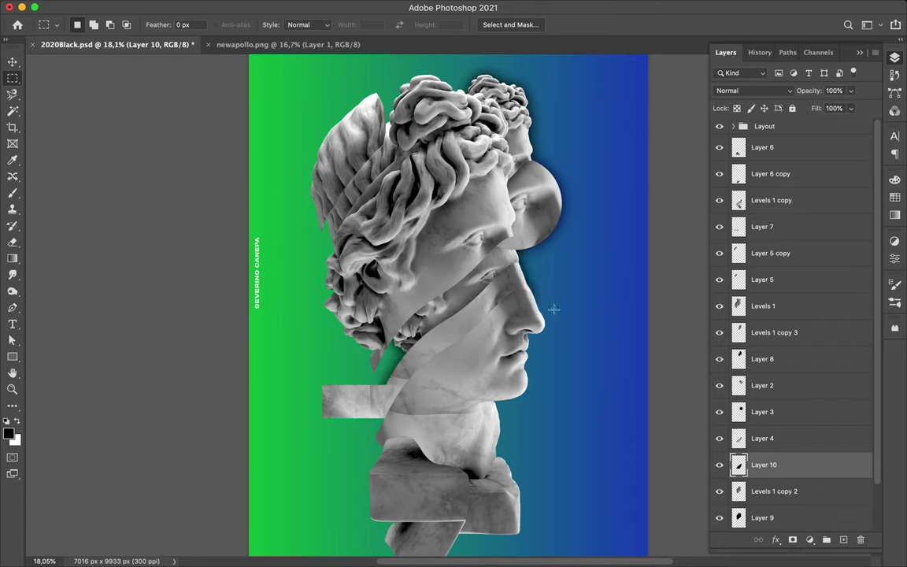
pyautogui.press('v')
pyautogui.click(420, 237)
pyautogui.hotkey('ctrl', 'j')
# Step: Fill the current shadow shape black and create another empty shadow layer
pyautogui.press('b')
pyautogui.press('m')
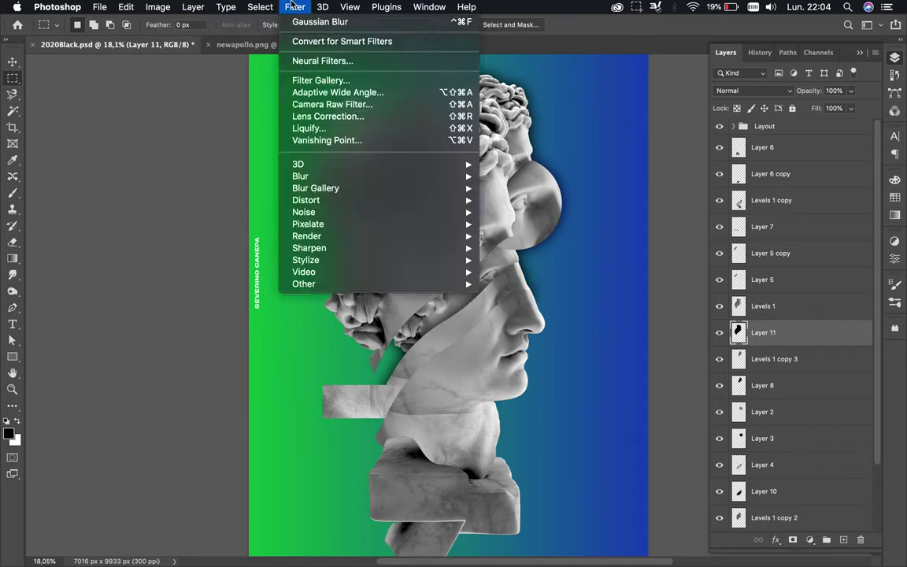
pyautogui.hotkey('alt', 'BackSpace')
pyautogui.hotkey('ctrl', 'd')
pyautogui.hotkey('alt', ']')
pyautogui.hotkey('ctrl', 'shift', 'alt', 'n')
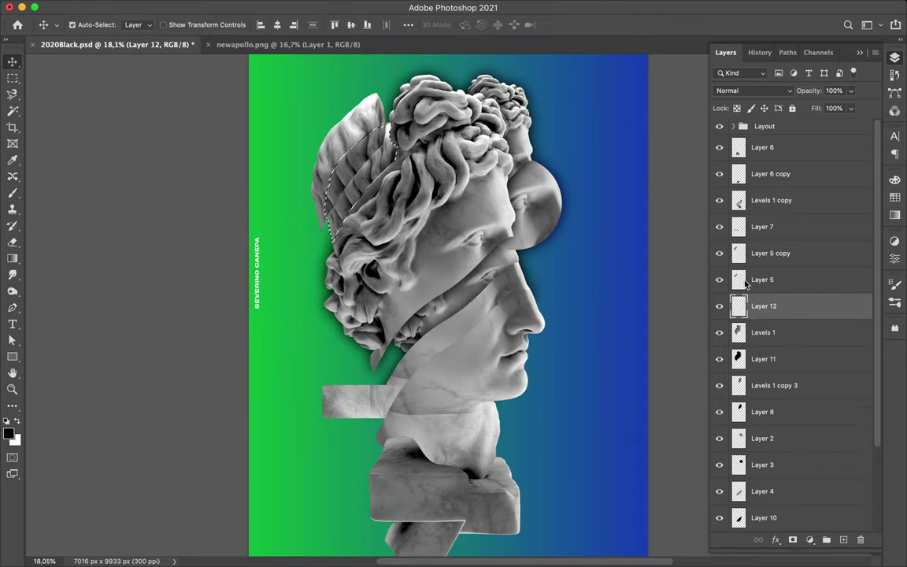
pyautogui.press('m')
pyautogui.click(293, 7)
pyautogui.press('Escape')
# Step: Add black-filled shadow layers above Layer 5 and Layer 5 copy
pyautogui.hotkey('alt', ']')
pyautogui.hotkey('ctrl', 'shift', 'alt', 'n')
pyautogui.press('b')
pyautogui.press('m')
pyautogui.click(296, 7)
pyautogui.press('Escape')
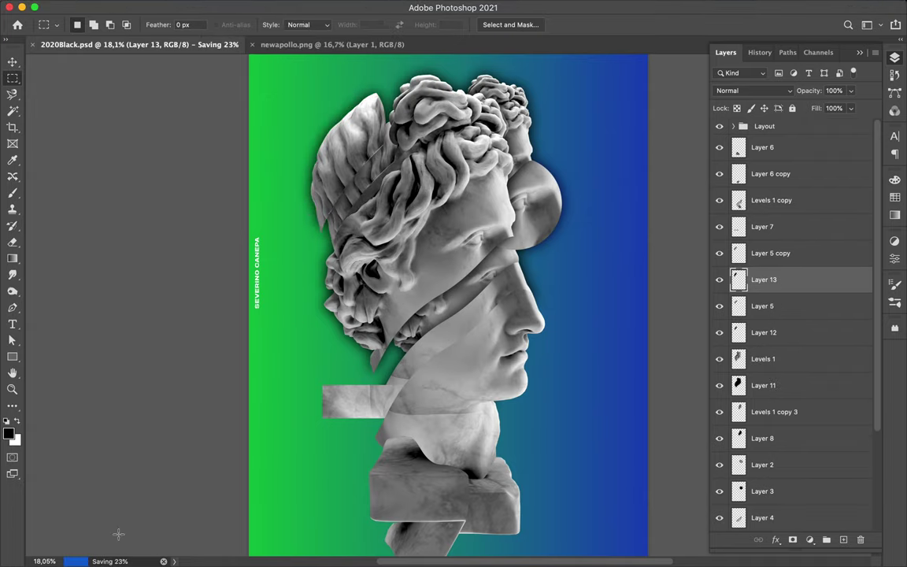
pyautogui.hotkey('alt', ']')
pyautogui.hotkey('ctrl', 'shift', 'alt', 'n')
pyautogui.press('b')
pyautogui.press('m')
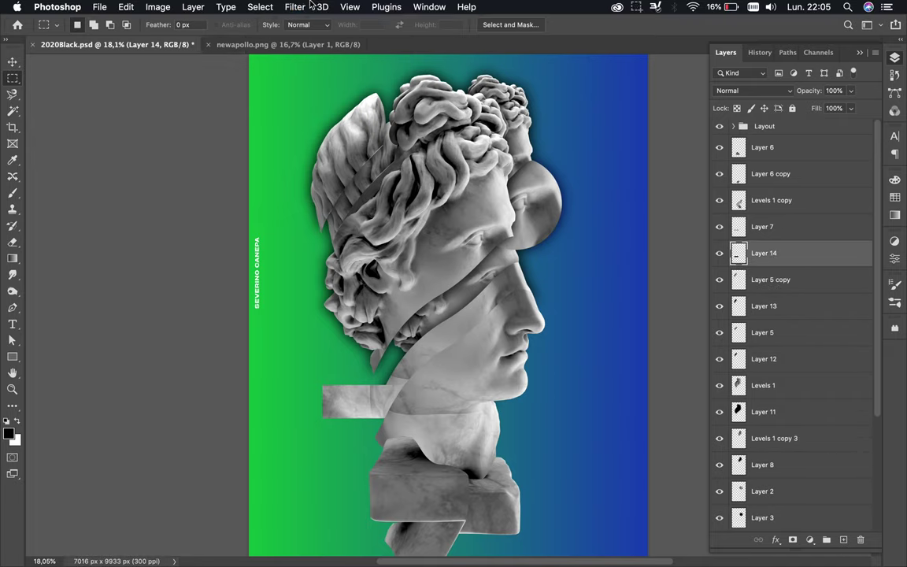
# Step: Load the Levels 1 copy outline and paint a shadow over the neck area
pyautogui.click(777, 202)
pyautogui.click(777, 228)
pyautogui.press('b')
pyautogui.moveTo(441, 315); pyautogui.dragTo(466, 469)
pyautogui.press('m')
pyautogui.hotkey('ctrl', 'd')
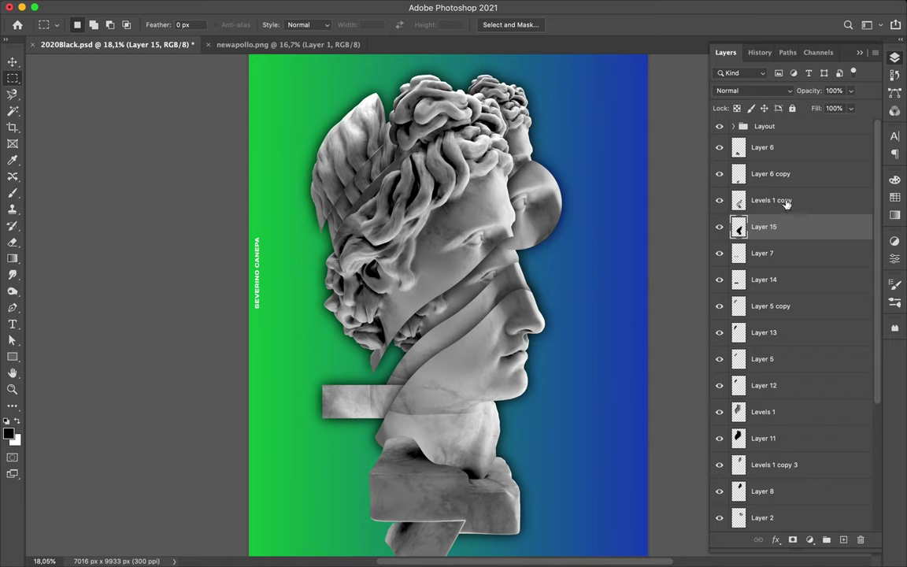
# Step: Stamp all visible artwork into a new layer above Levels 1 copy
pyautogui.click(786, 201)
pyautogui.hotkey('ctrl', 'shift', 'alt', 'e')
pyautogui.hotkey('ctrl', '0')
pyautogui.click(346, 7)
pyautogui.press('Escape')
# Step: Select shadow Layers 8 through 16 and set their blend mode to Overlay
pyautogui.keyDown('shift'); pyautogui.click(779, 280); pyautogui.keyUp('shift')
pyautogui.click(752, 90)
pyautogui.click(740, 225)
pyautogui.click(779, 358)
pyautogui.keyDown('super'); pyautogui.click(780, 411); pyautogui.keyUp('super')
pyautogui.keyDown('super'); pyautogui.click(779, 465); pyautogui.keyUp('super')
pyautogui.scroll(-5, 779, 464)
pyautogui.keyDown('super'); pyautogui.click(780, 305); pyautogui.keyUp('super')
pyautogui.keyDown('super'); pyautogui.click(779, 411); pyautogui.keyUp('super')
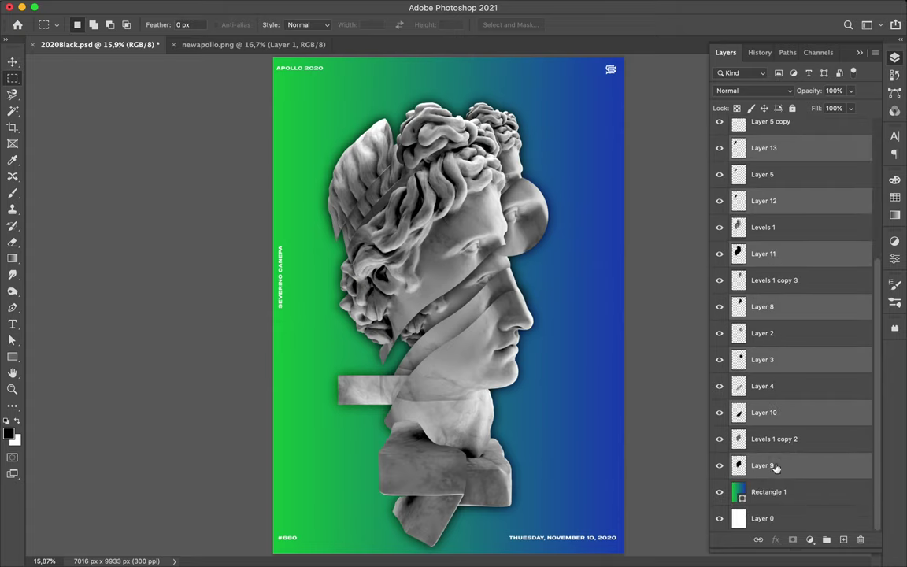
pyautogui.click(752, 91)
pyautogui.click(723, 224)
pyautogui.scroll(5, 788, 192)
# Step: Add a new Overlay layer above Layer 6 copy with 80% fill
pyautogui.click(780, 173)
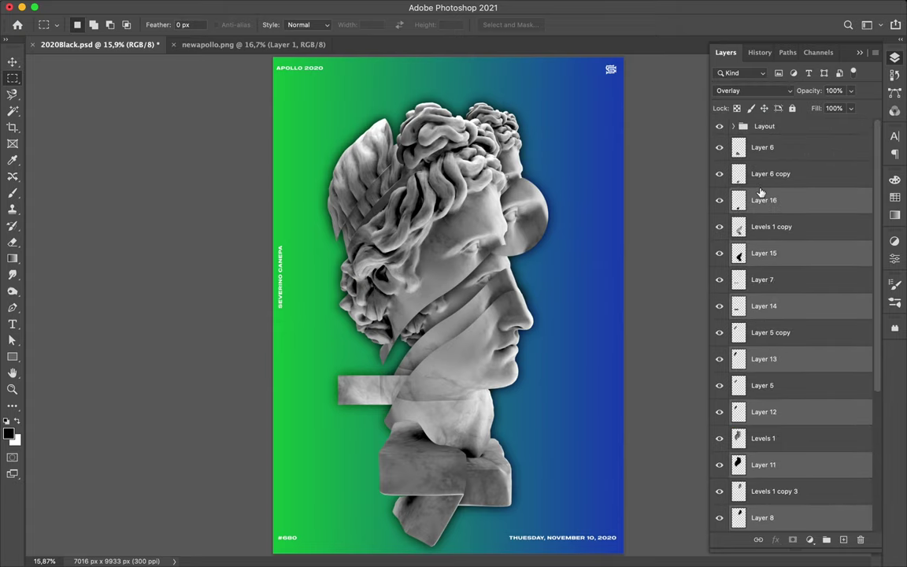
pyautogui.press('super+alt+shift+e')
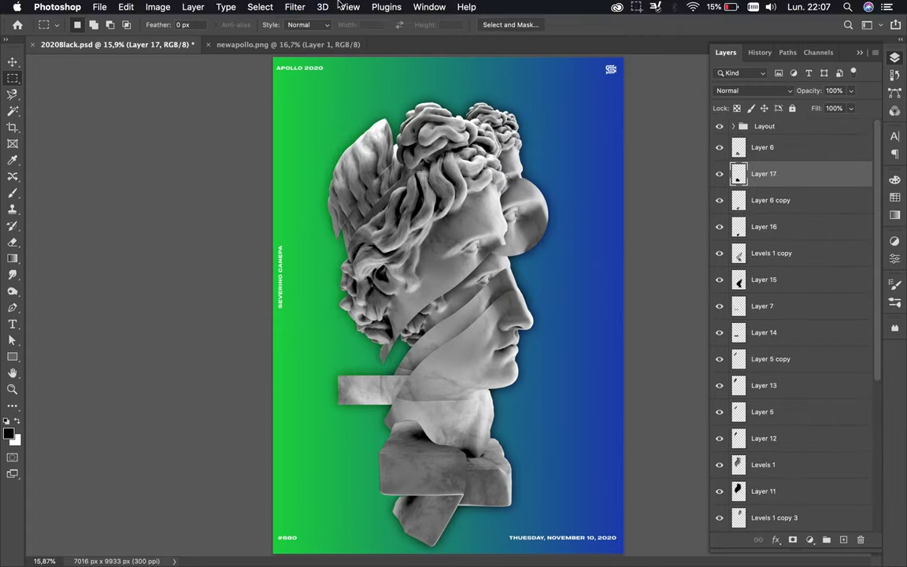
pyautogui.click(752, 90)
pyautogui.click(748, 226)
pyautogui.hotkey('shift', '8')
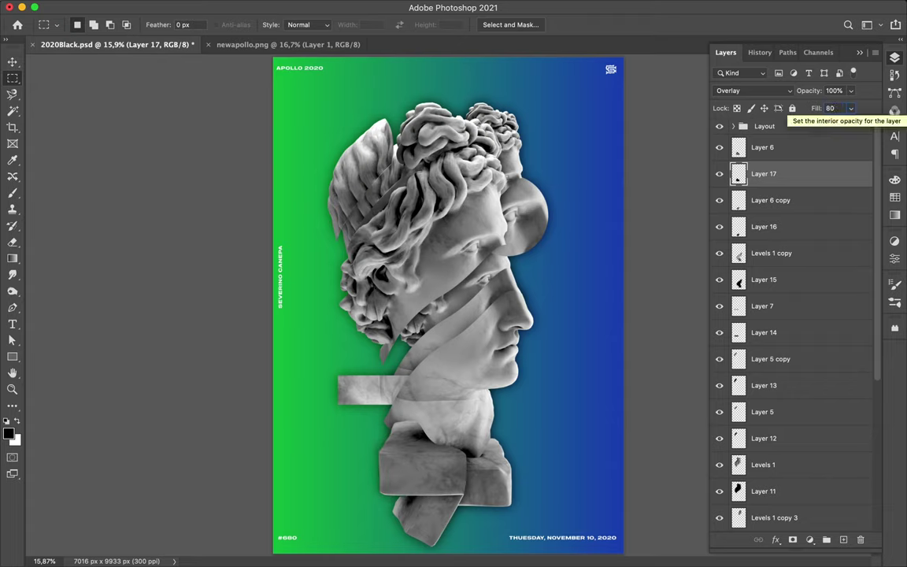
pyautogui.press('v')
pyautogui.keyDown('super'); pyautogui.click(539, 227); pyautogui.keyUp('super')
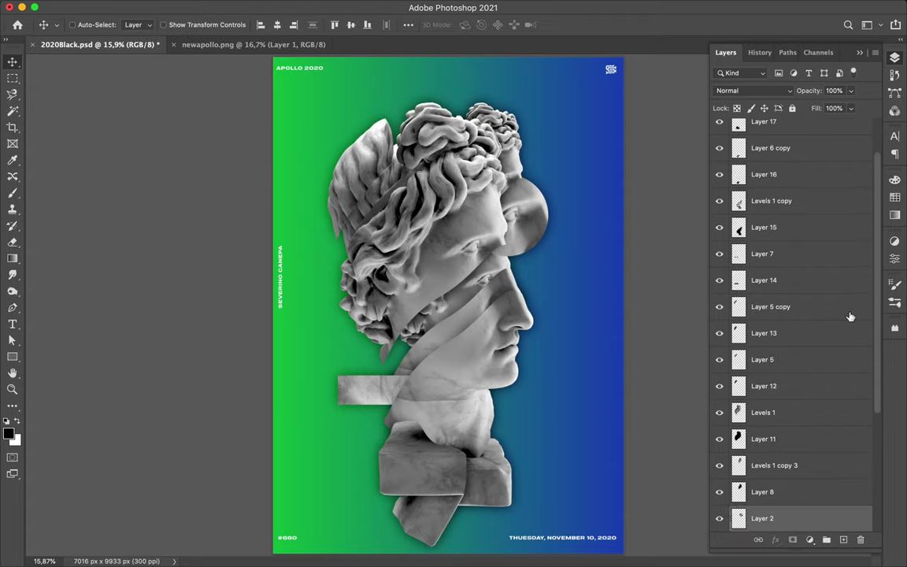
# Step: Duplicate the head circle layers and move the copy left of the curls
pyautogui.keyDown('shift'); pyautogui.keyDown('super'); pyautogui.click(519, 225); pyautogui.keyUp('super'); pyautogui.keyUp('shift')
pyautogui.moveTo(520, 224); pyautogui.dragTo(362, 275)
pyautogui.moveTo(772, 386); pyautogui.dragTo(771, 126)
pyautogui.press('super+t')
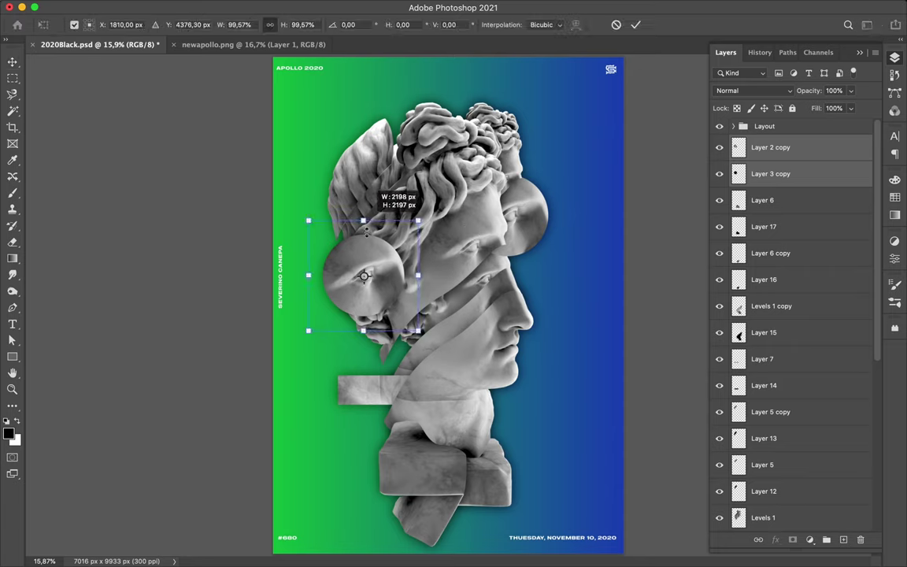
pyautogui.press('Return')
# Step: Draw a rectangle over the ear circle with a horizontal gradient fill
pyautogui.click(756, 148)
pyautogui.press('u')
pyautogui.moveTo(347, 236); pyautogui.dragTo(414, 298)
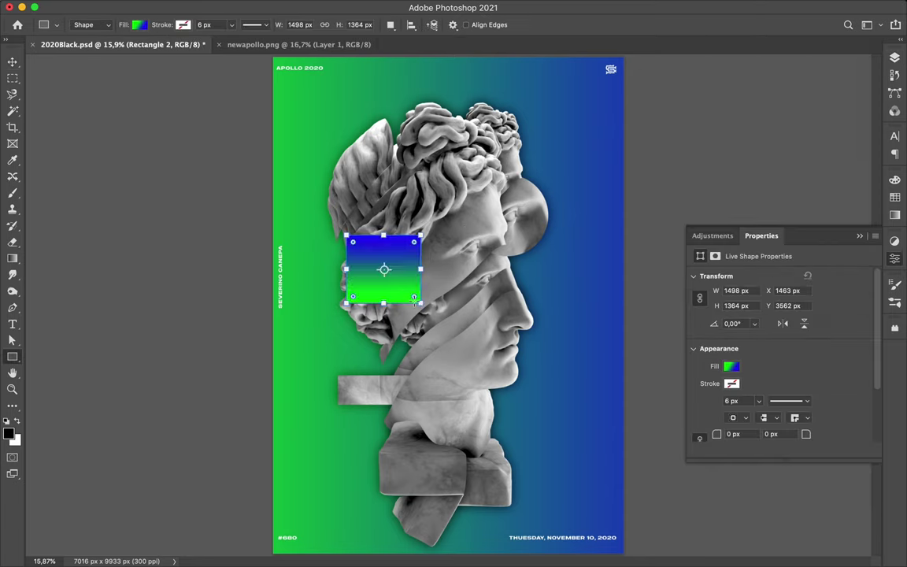
pyautogui.press('a')
pyautogui.click(188, 24)
pyautogui.click(248, 207)
pyautogui.click(771, 153)
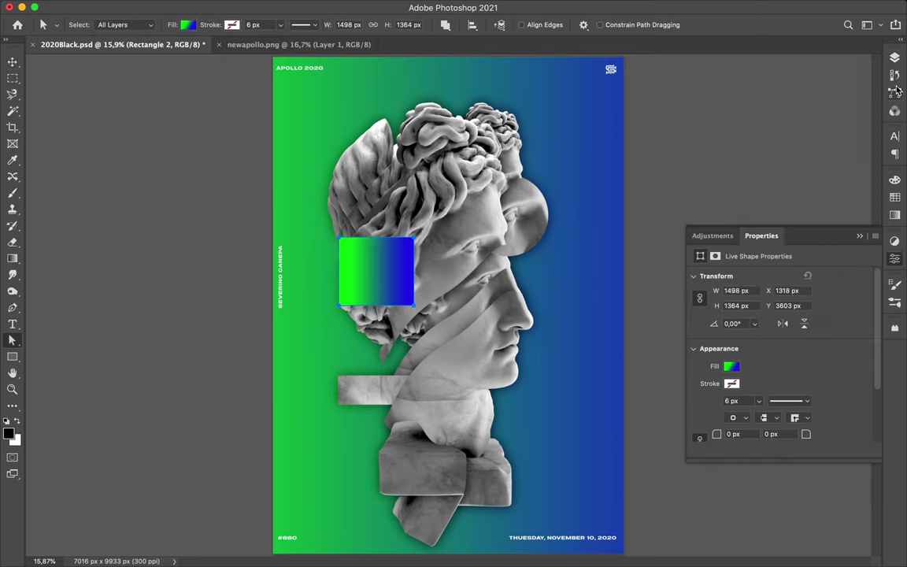
pyautogui.click(895, 57)
# Step: Clip the gradient rectangle to the circle, blend it as Overlay, and reposition it
pyautogui.keyDown('alt'); pyautogui.click(755, 158); pyautogui.keyUp('alt')
pyautogui.click(748, 90)
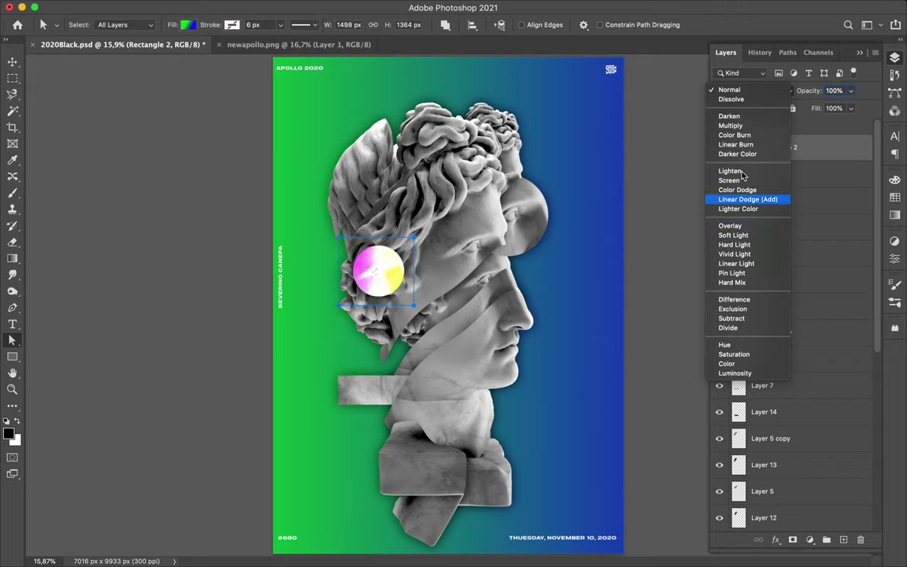
pyautogui.click(730, 226)
pyautogui.press('v')
pyautogui.click(389, 295)
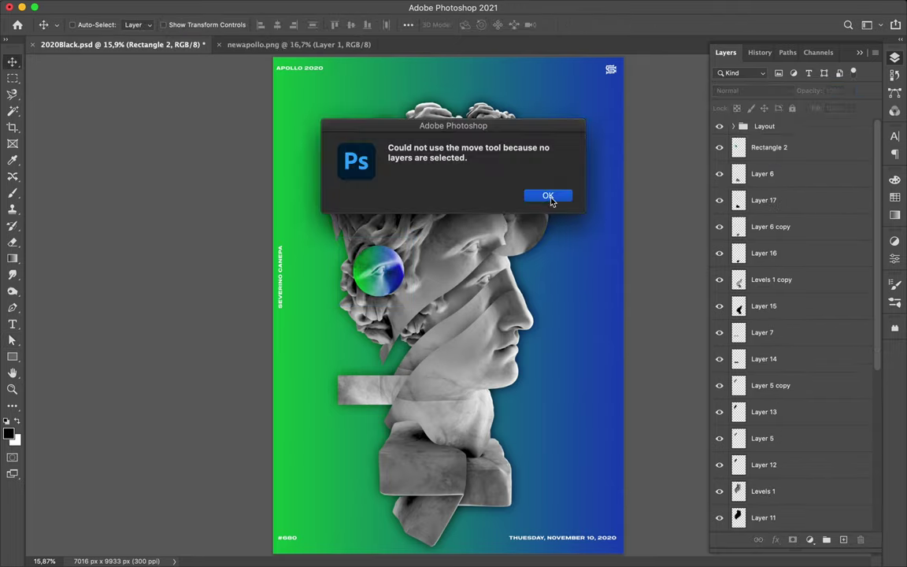
pyautogui.press('Return')
pyautogui.moveTo(401, 263); pyautogui.dragTo(389, 277)
# Step: Turn a thin rotated rectangle into a line running from the circle to the base
pyautogui.press('u')
pyautogui.moveTo(425, 211); pyautogui.dragTo(425, 394)
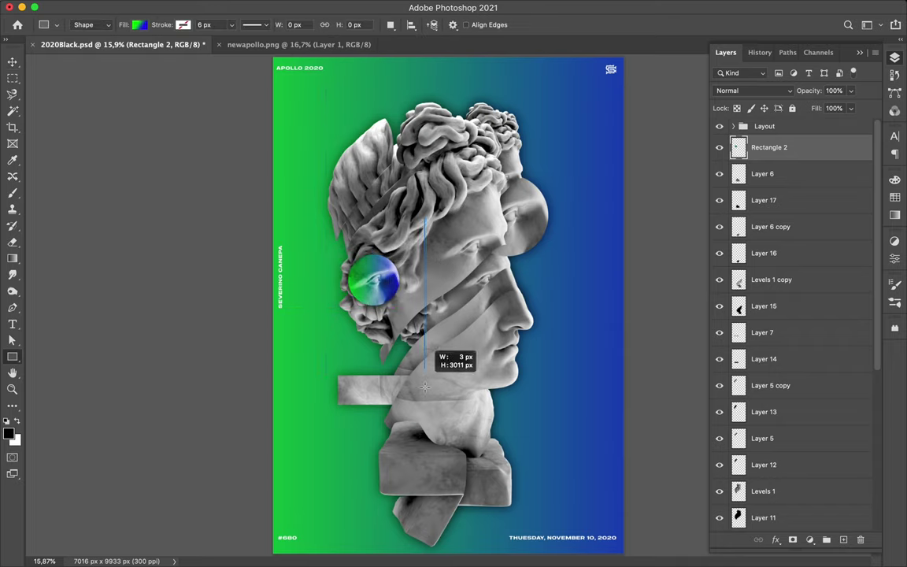
pyautogui.press('v')
pyautogui.moveTo(425, 307); pyautogui.dragTo(470, 346)
pyautogui.hotkey('ctrl', '-')
pyautogui.hotkey('ctrl', '+')
pyautogui.press('a')
pyautogui.moveTo(460, 455); pyautogui.dragTo(499, 533)
pyautogui.moveTo(461, 460); pyautogui.dragTo(485, 536)
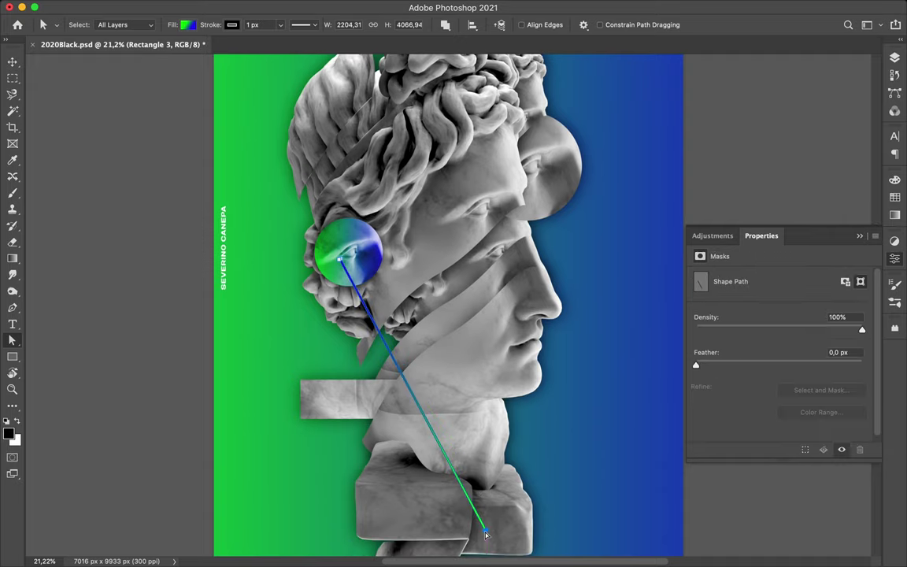
# Step: Move the line beneath Layer 16 and merge Layer 16 into Layer 6 copy
pyautogui.click(894, 57)
pyautogui.moveTo(807, 284); pyautogui.dragTo(807, 285)
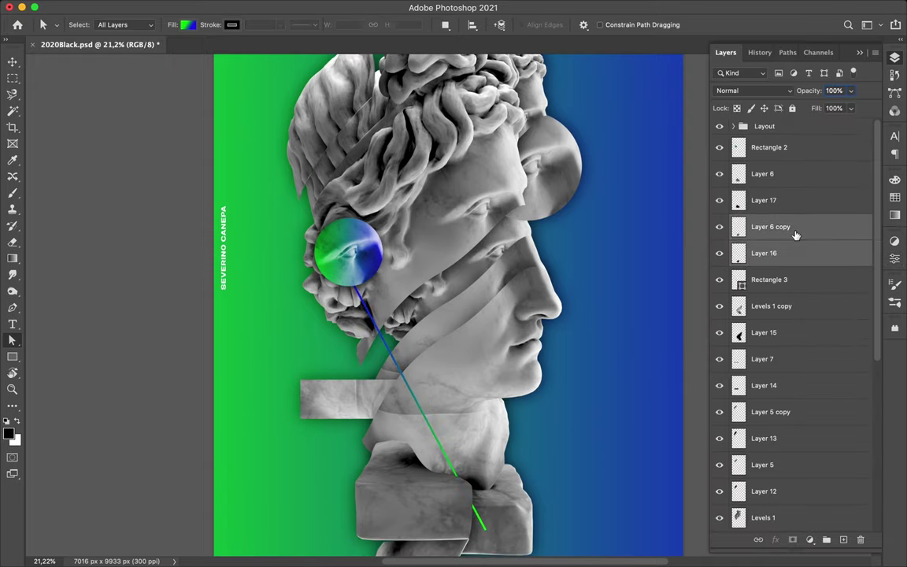
pyautogui.hotkey('ctrl', 'e')
# Step: Draw a narrow green gradient bar, rotate it about 40°, and place it beside the nose
pyautogui.press('u')
pyautogui.moveTo(482, 260); pyautogui.dragTo(498, 388)
pyautogui.moveTo(475, 254); pyautogui.dragTo(524, 260)
pyautogui.click(139, 25)
pyautogui.press('v')
pyautogui.moveTo(530, 309); pyautogui.dragTo(594, 260)
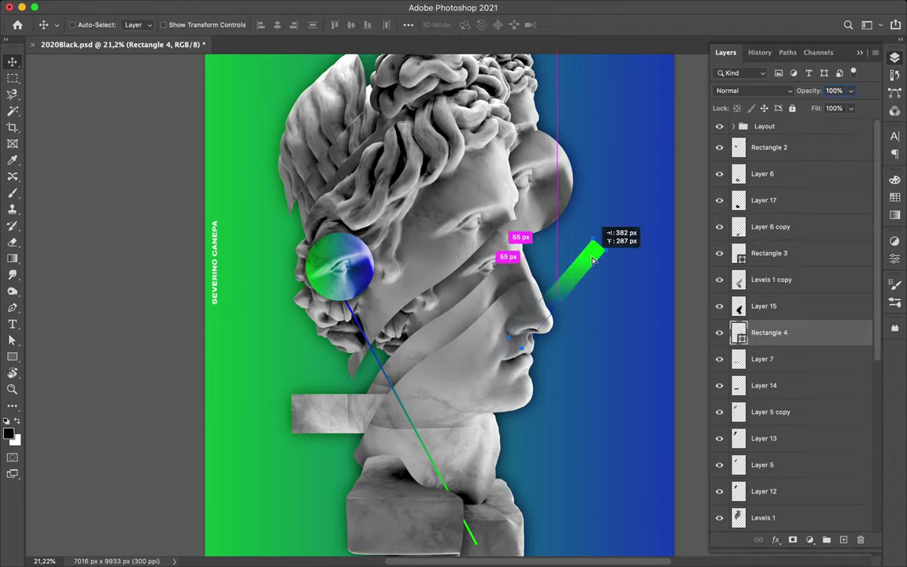
# Step: Nudge the Levels 1 copy 4 slice right and add a Color Dodge gradient rectangle over the face
pyautogui.click(800, 285)
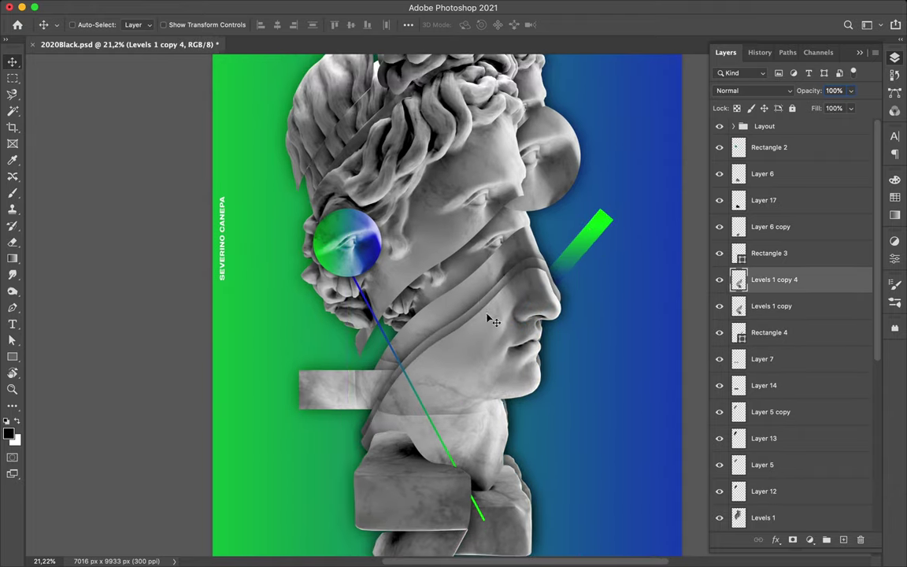
pyautogui.moveTo(490, 319); pyautogui.dragTo(496, 320)
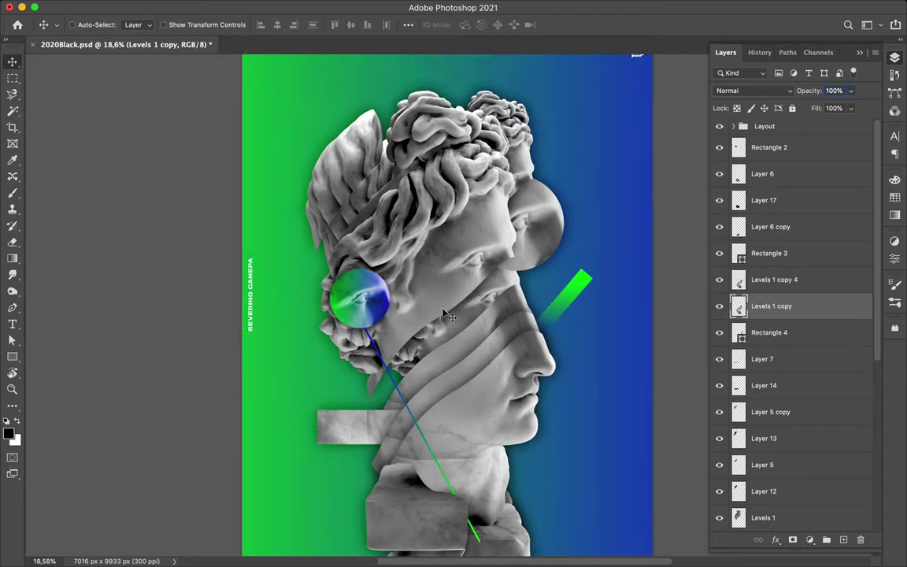
pyautogui.moveTo(384, 331); pyautogui.dragTo(541, 473)
pyautogui.click(754, 90)
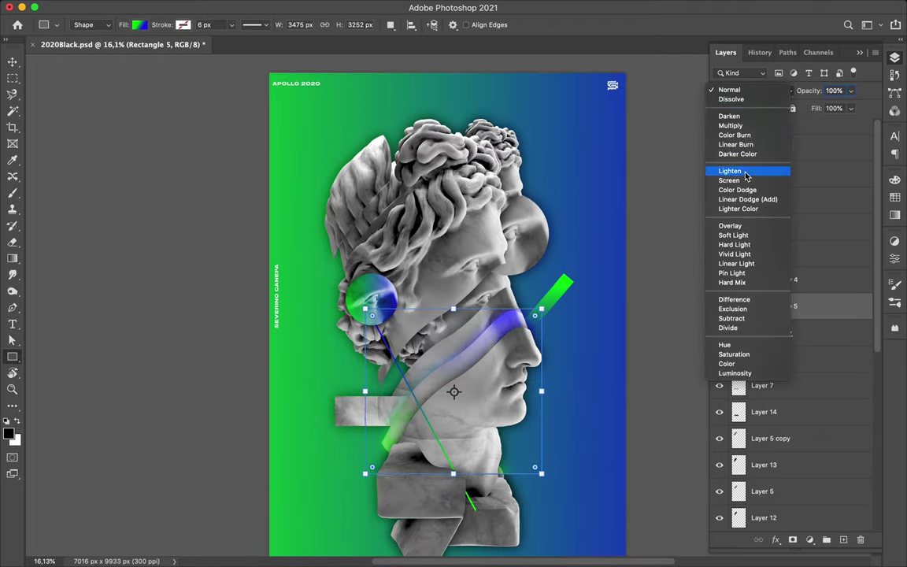
pyautogui.click(740, 189)
# Step: Copy a patch of the upper head onto its own layer
pyautogui.press('v')
pyautogui.scroll(2, 450, 307)
pyautogui.press('m')
pyautogui.moveTo(420, 165)
pyautogui.mouseDown()
pyautogui.moveTo(494, 230)
pyautogui.moveTo(364, 198)
pyautogui.mouseUp()
pyautogui.hotkey('ctrl', 'j')
pyautogui.press('v')
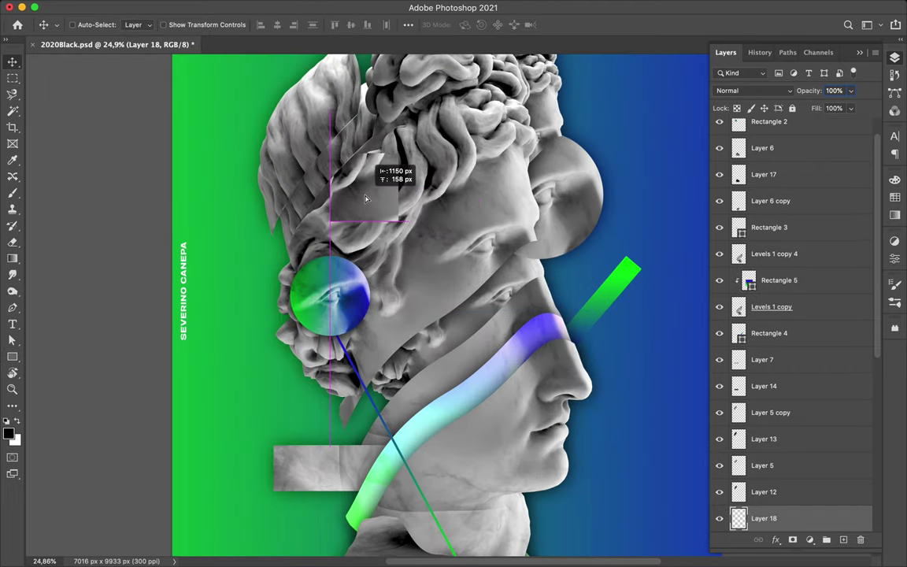
pyautogui.click(294, 8)
pyautogui.moveTo(300, 177)
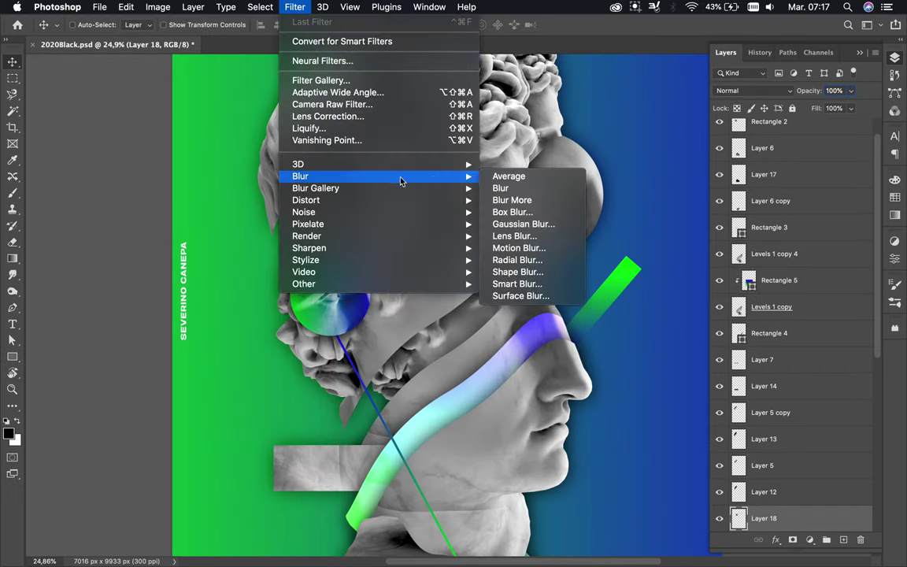
# Step: Apply the Mosaic filter to the copied patch and clip a gradient rectangle over it
pyautogui.click(504, 235)
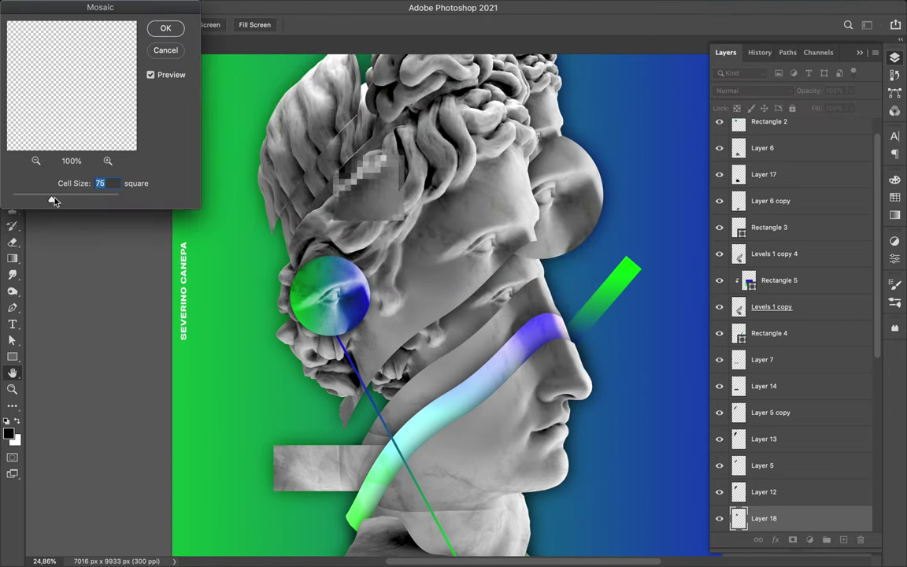
pyautogui.press('Return')
pyautogui.moveTo(321, 148); pyautogui.dragTo(411, 226)
pyautogui.keyDown('alt'); pyautogui.click(776, 419); pyautogui.keyUp('alt')
pyautogui.click(771, 91)
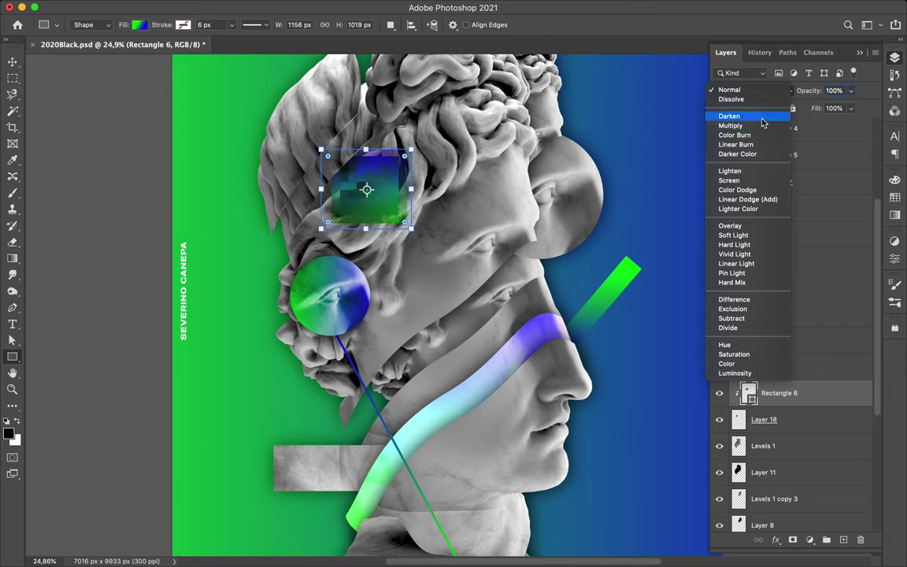
pyautogui.press('Escape')
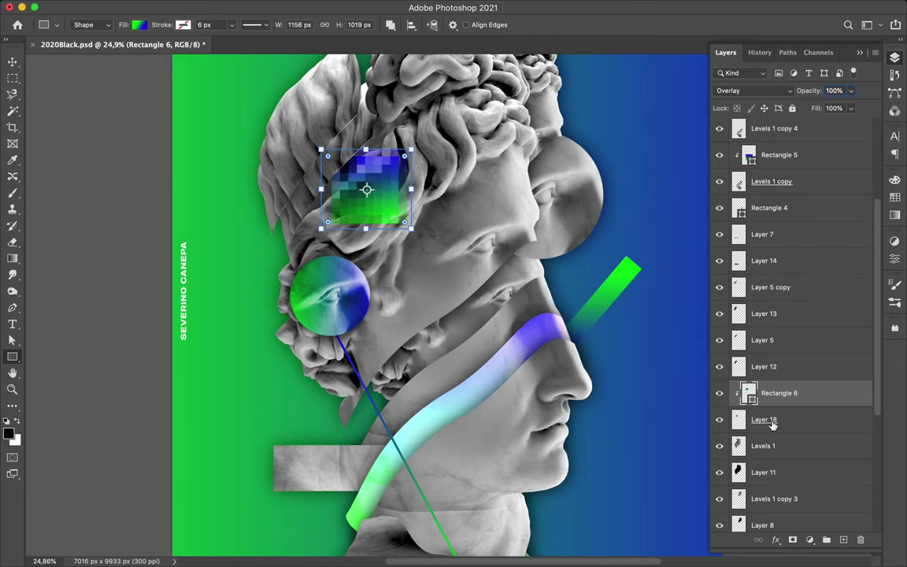
# Step: Delete the Layer 18 patch, duplicate the mosaic block onto the nose below Layer 4, and delete Layer 3
pyautogui.click(787, 419)
pyautogui.press('Delete')
pyautogui.press('v')
pyautogui.keyDown('alt'); pyautogui.moveTo(364, 181); pyautogui.dragTo(486, 323); pyautogui.keyUp('alt')
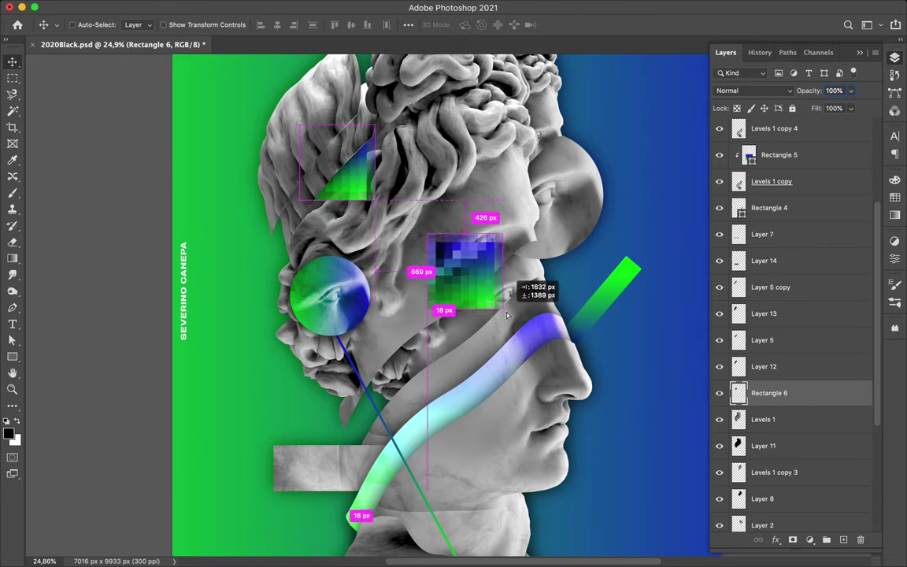
pyautogui.moveTo(787, 393)
pyautogui.mouseDown()
pyautogui.moveTo(787, 443)
pyautogui.moveTo(788, 402)
pyautogui.mouseUp()
pyautogui.click(791, 384)
pyautogui.click(787, 355)
pyautogui.press('Delete')
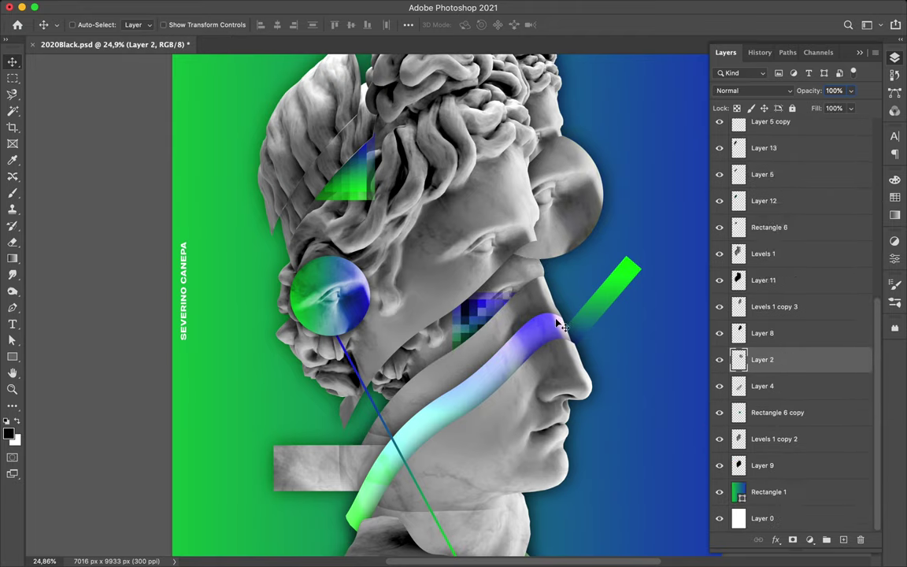
# Step: Blend the pixel block copy as Linear Dodge (Add) and place it beside the nose
pyautogui.moveTo(473, 334); pyautogui.dragTo(409, 348)
pyautogui.click(752, 91)
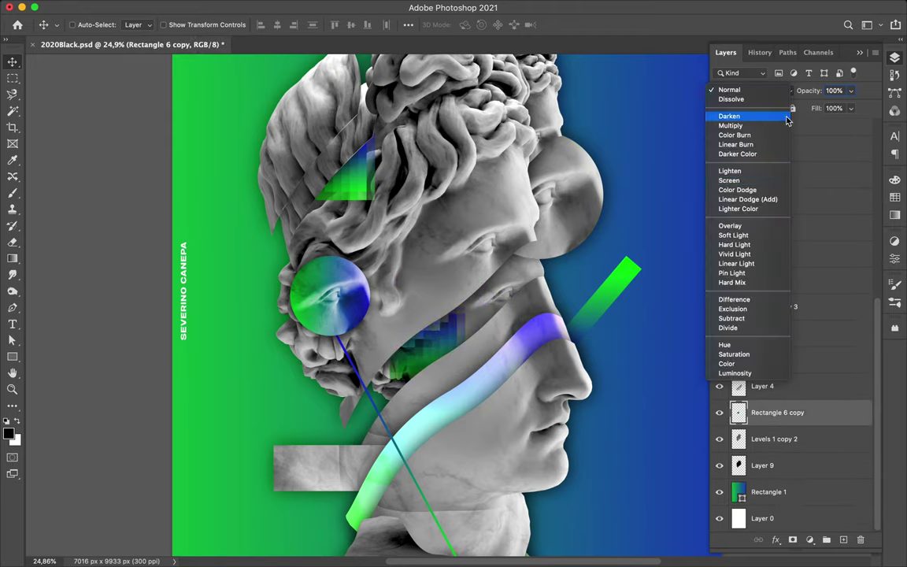
pyautogui.click(751, 178)
pyautogui.scroll(-3, 453, 315)
pyautogui.moveTo(460, 319); pyautogui.dragTo(487, 252)
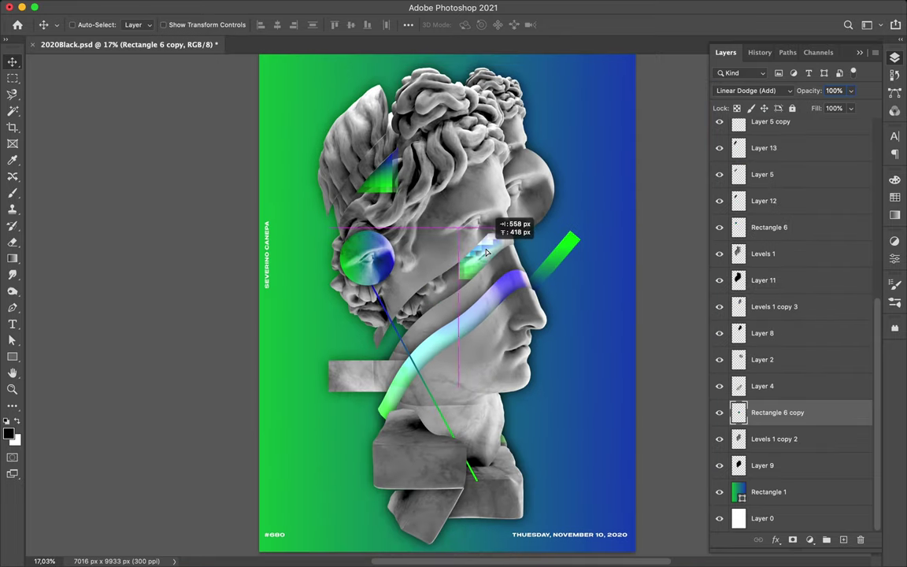
pyautogui.scroll(5, 787, 315)
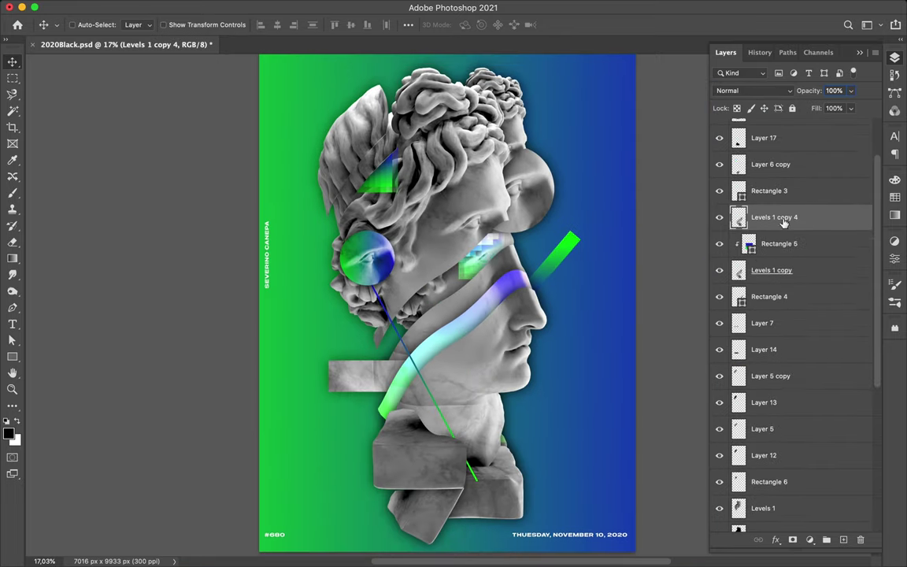
# Step: Duplicate the Layer 7 marble slab lower down and rotate the copy slightly
pyautogui.moveTo(776, 217); pyautogui.dragTo(793, 279)
pyautogui.hotkey('ctrl', 'z')
pyautogui.scroll(2, 511, 362)
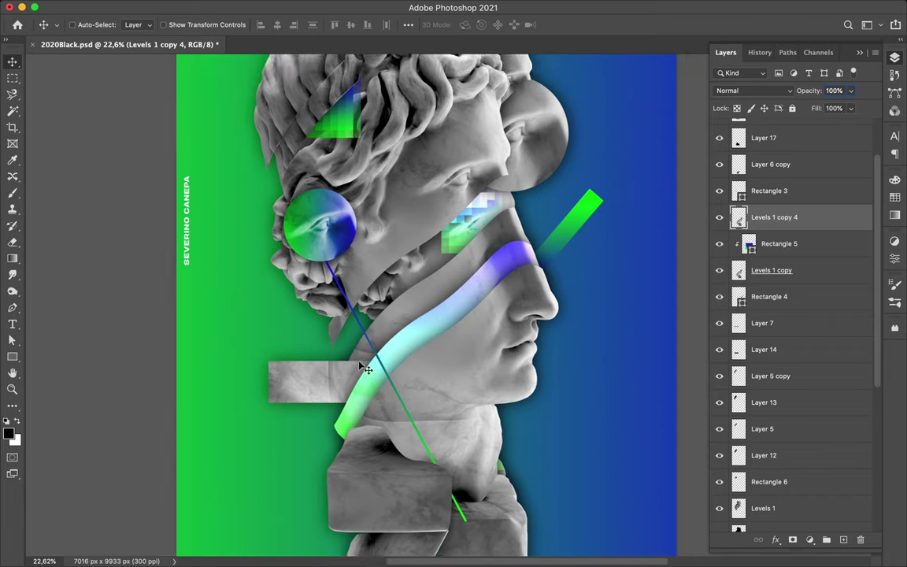
pyautogui.keyDown('ctrl'); pyautogui.click(330, 370); pyautogui.keyUp('ctrl')
pyautogui.moveTo(331, 371); pyautogui.dragTo(358, 414)
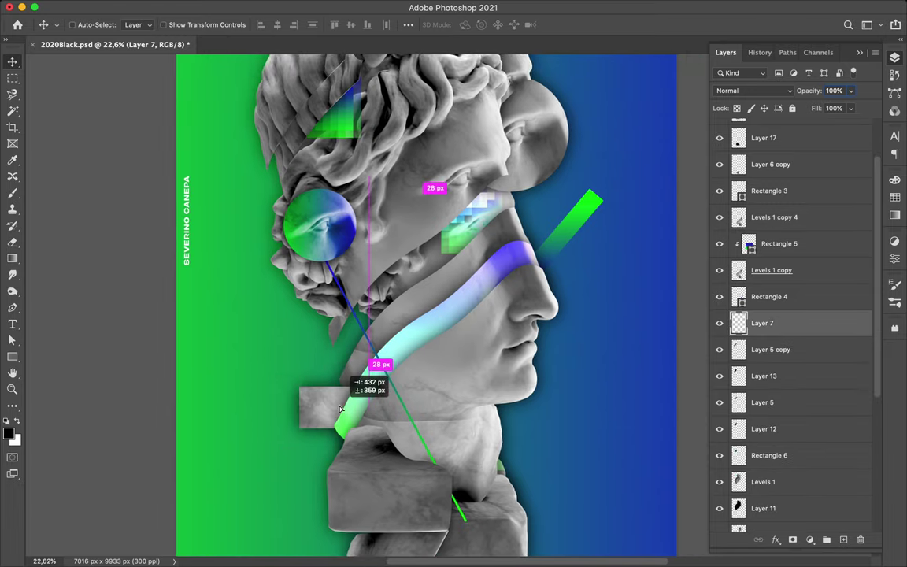
pyautogui.hotkey('ctrl', 't')
pyautogui.moveTo(279, 394); pyautogui.dragTo(566, 482)
pyautogui.press('Escape')
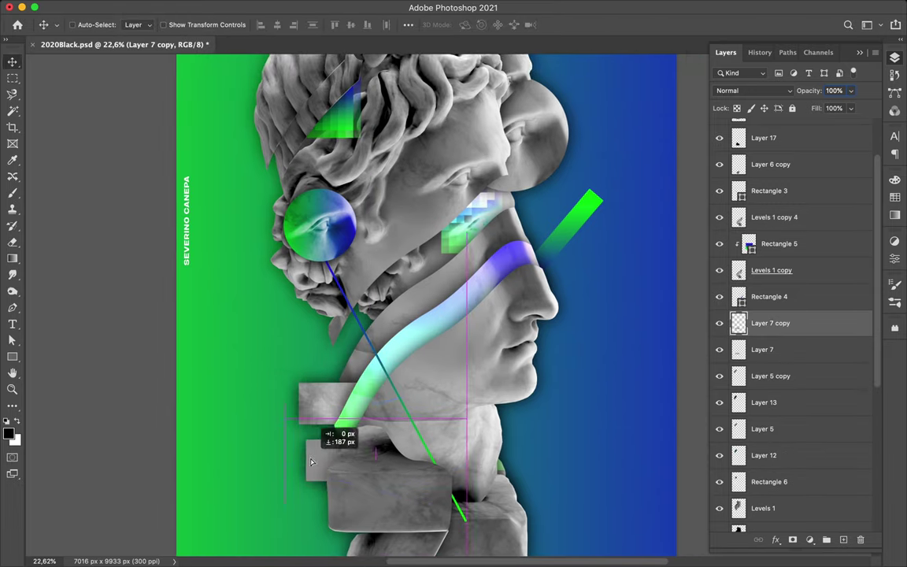
# Step: Draw a thin tall gradient rectangle bar through the hair
pyautogui.scroll(-2, 401, 493)
pyautogui.scroll(-1, 398, 492)
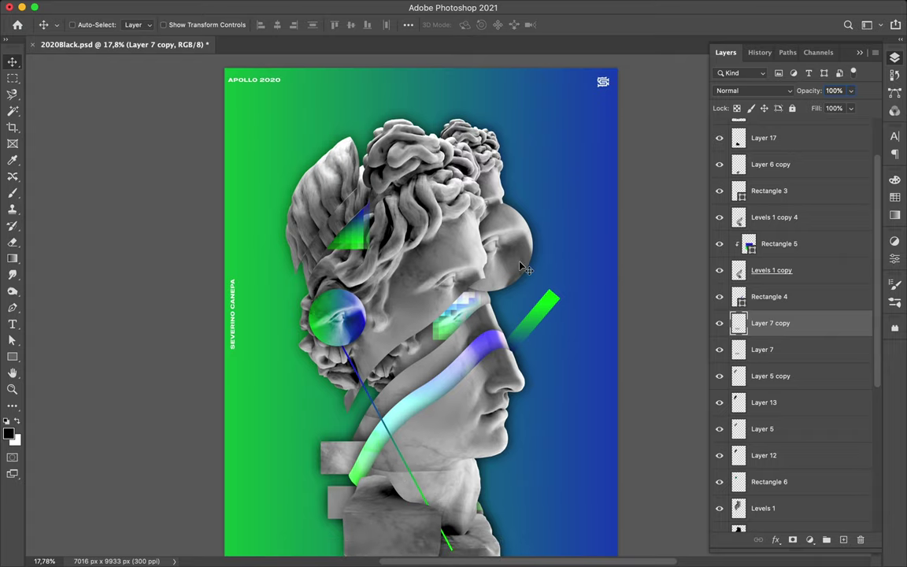
pyautogui.press('u')
pyautogui.moveTo(425, 274); pyautogui.dragTo(426, 276)
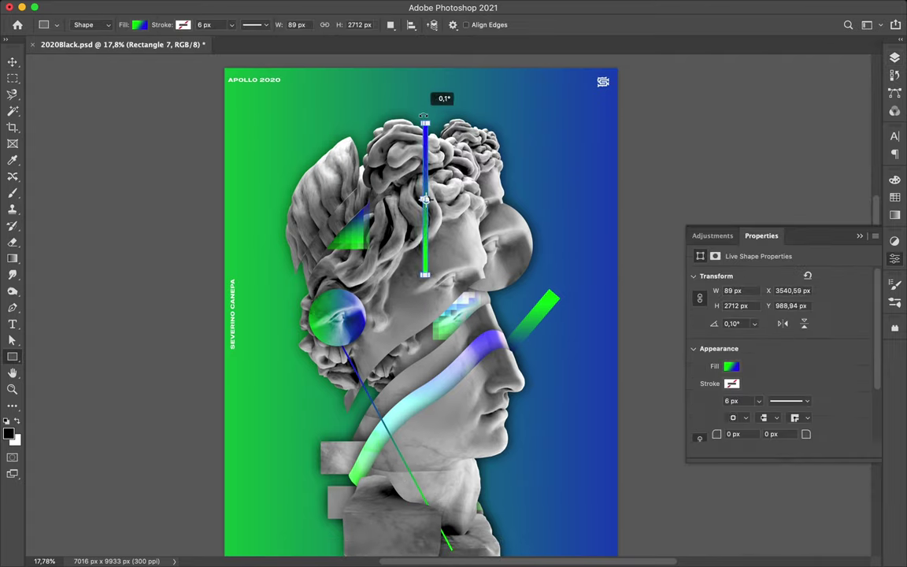
# Step: Add a gradient rectangle over the back of the hair, clipped to the hair slice, in Overlay mode
pyautogui.press('v')
pyautogui.click(413, 106)
pyautogui.press('u')
pyautogui.moveTo(413, 108); pyautogui.dragTo(519, 276)
pyautogui.press('v')
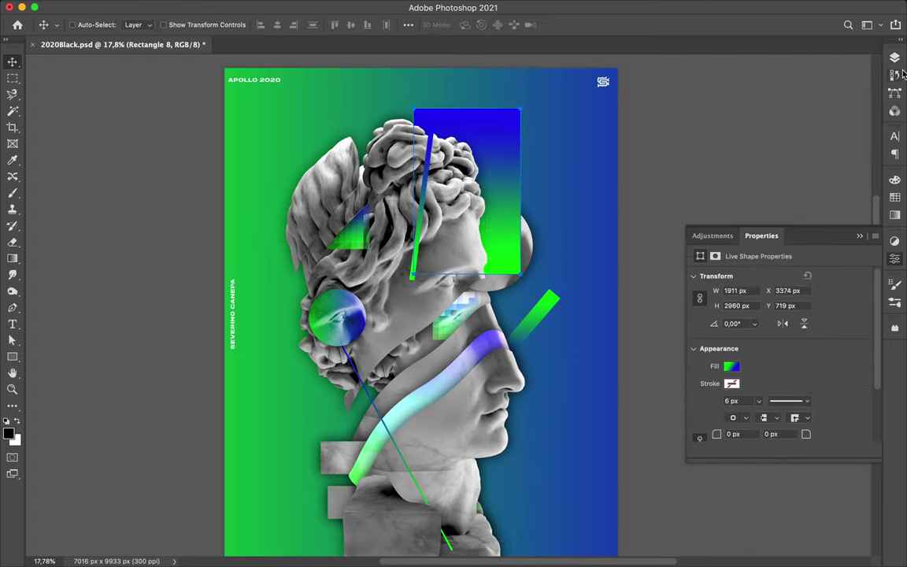
pyautogui.press('F7')
pyautogui.scroll(-5, 774, 258)
pyautogui.click(775, 91)
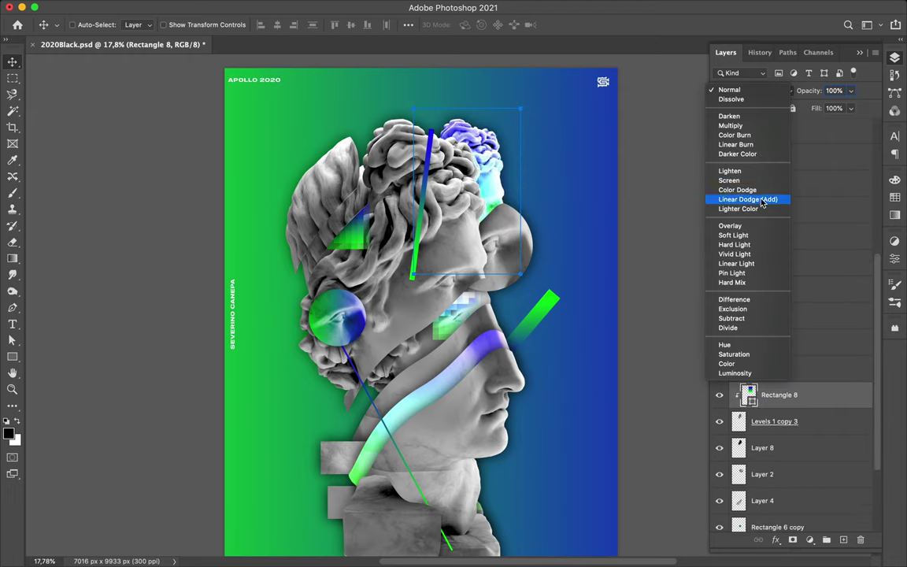
pyautogui.click(687, 221)
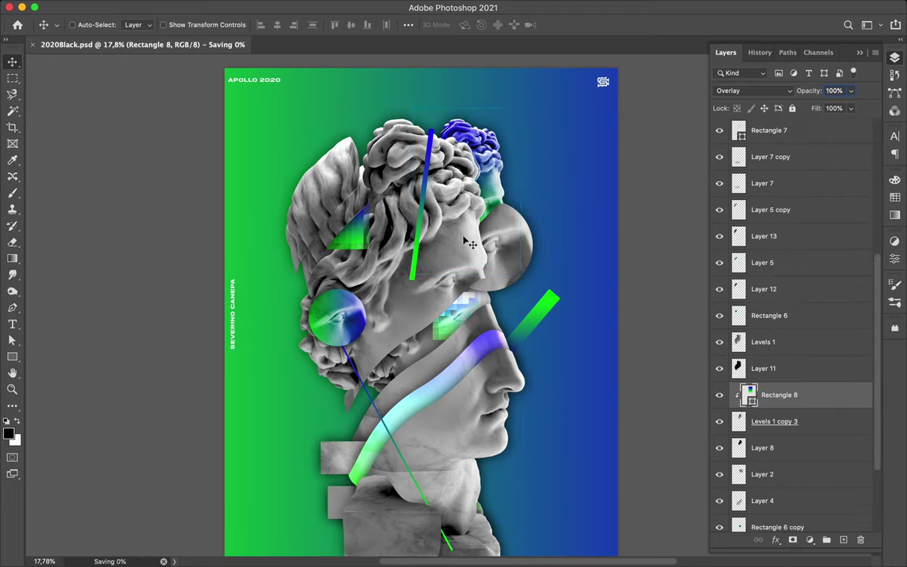